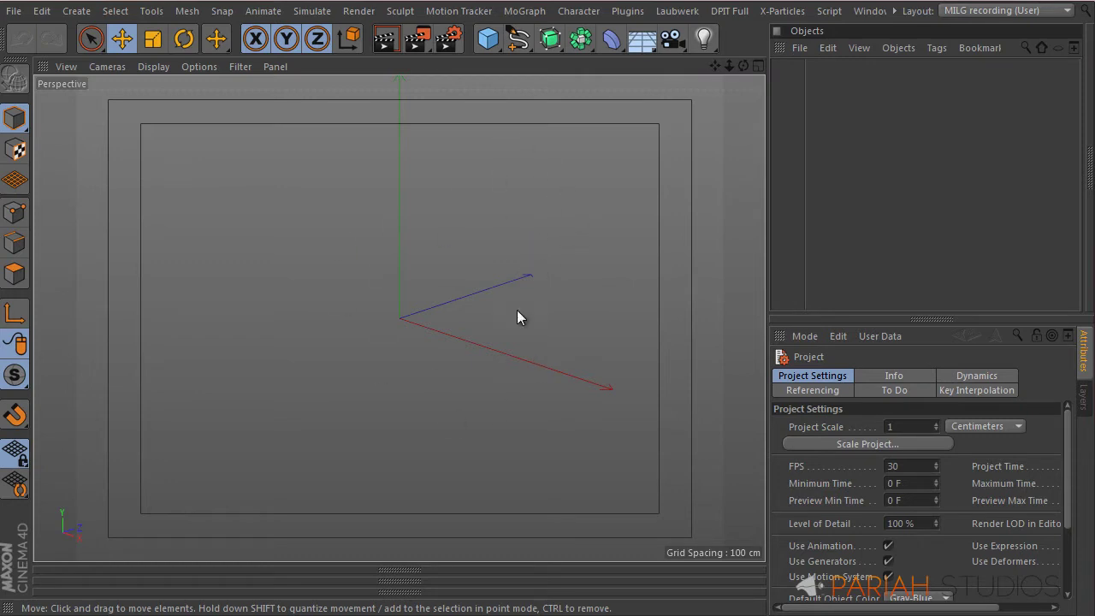
# Add a cube primitive to the empty scene.
pyautogui.click(488, 43)
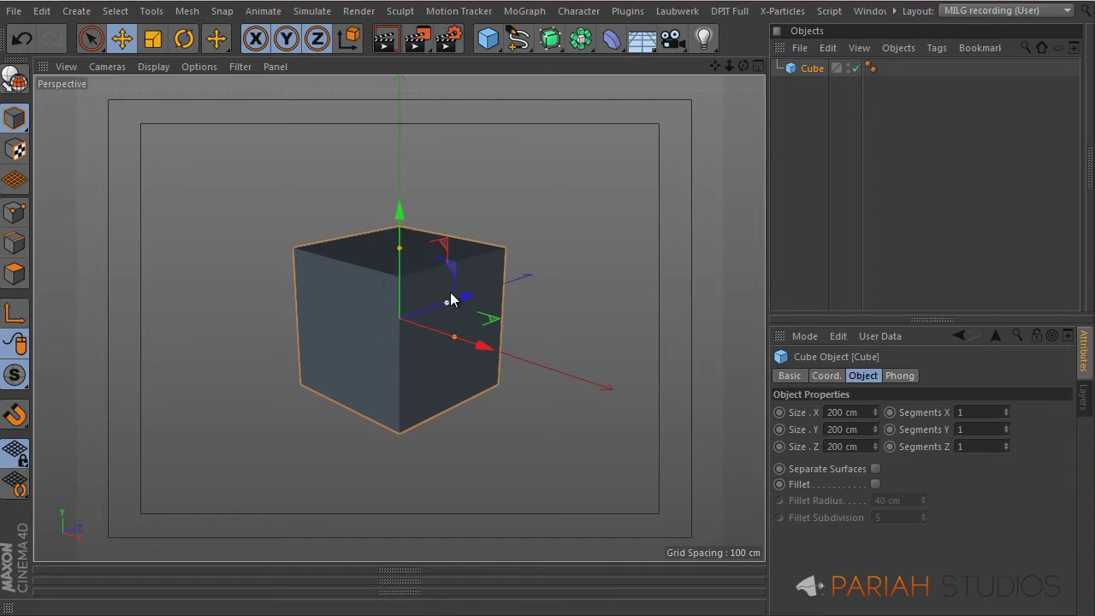
pyautogui.scroll(1, 387, 268)
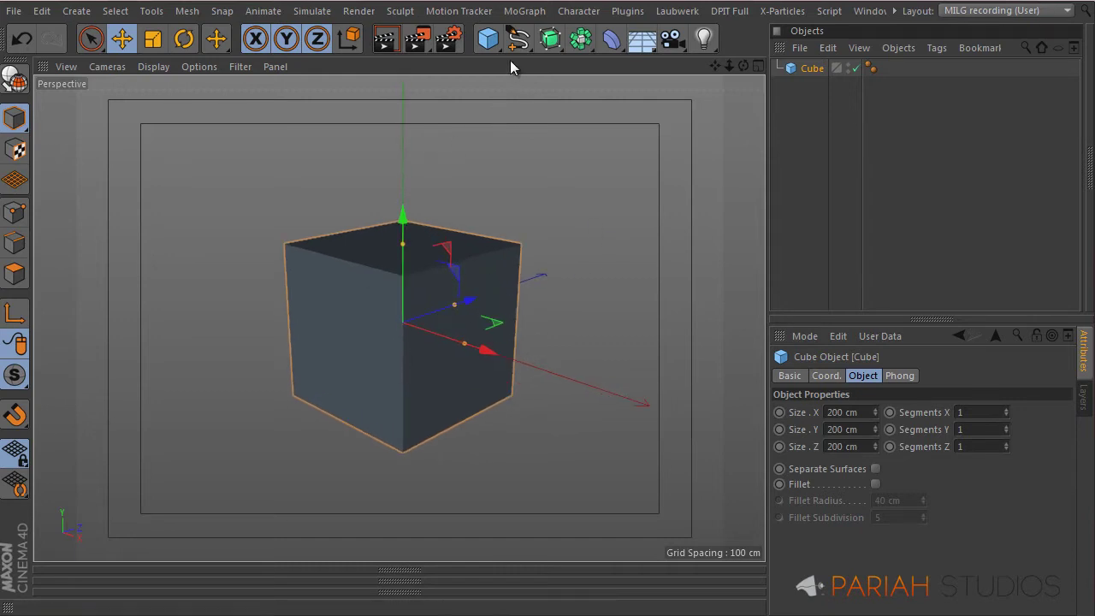
pyautogui.click(491, 41)
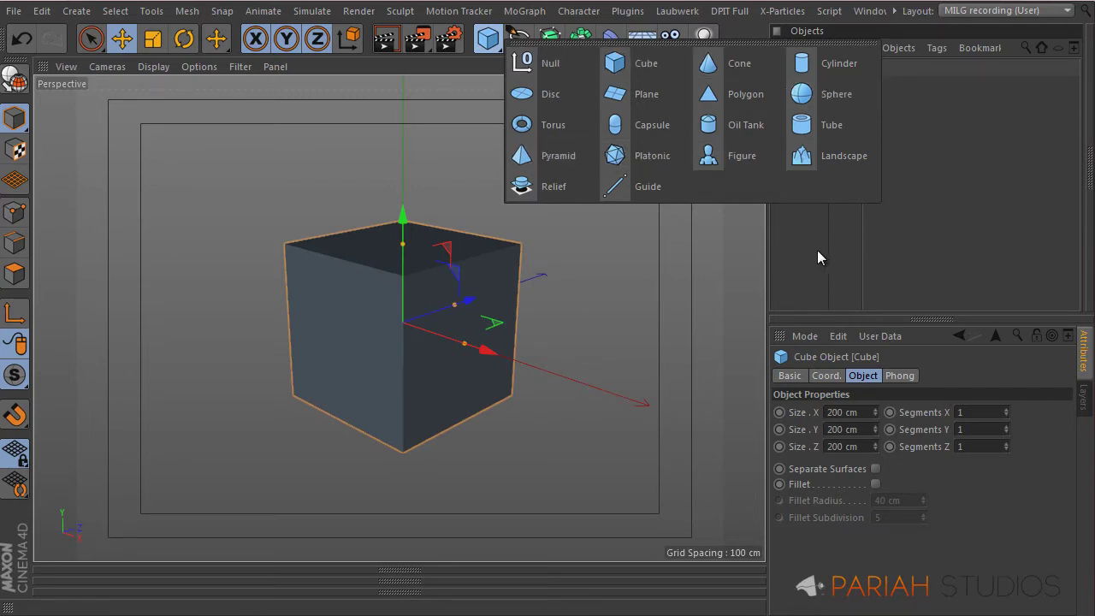
pyautogui.moveTo(399, 324); pyautogui.dragTo(433, 311)
pyautogui.scroll(1, 417, 318)
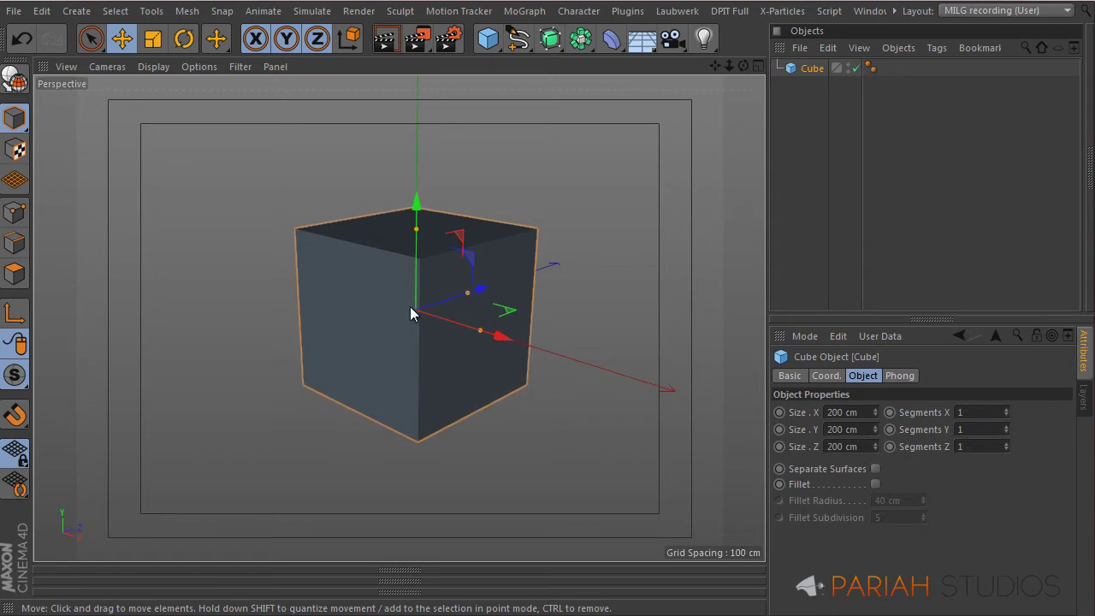
pyautogui.scroll(2, 410, 307)
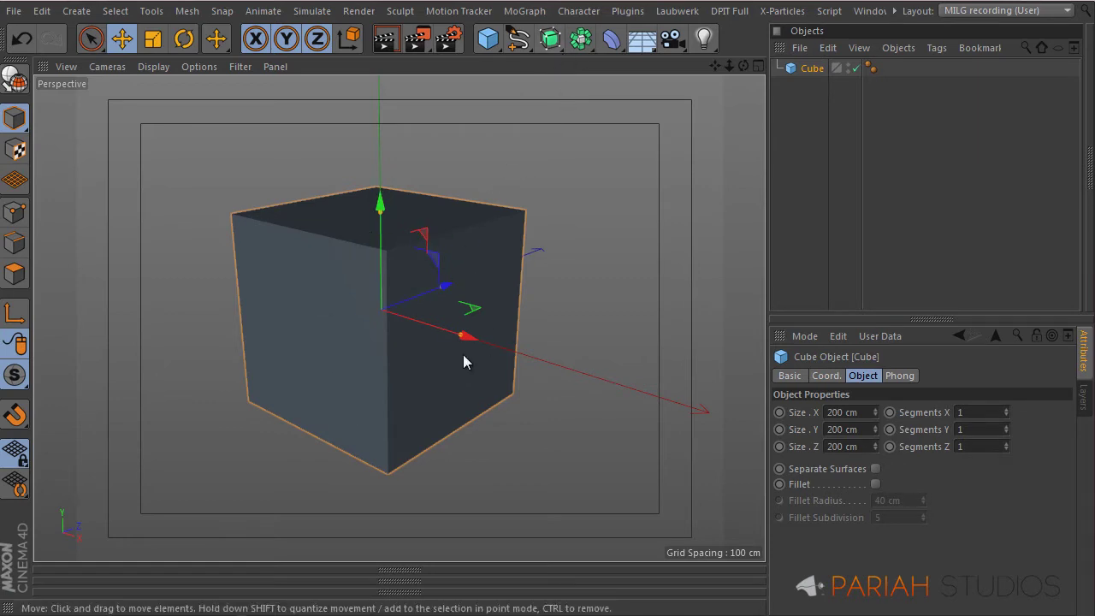
pyautogui.moveTo(398, 305); pyautogui.dragTo(413, 302)
pyautogui.moveTo(406, 348); pyautogui.dragTo(401, 318)
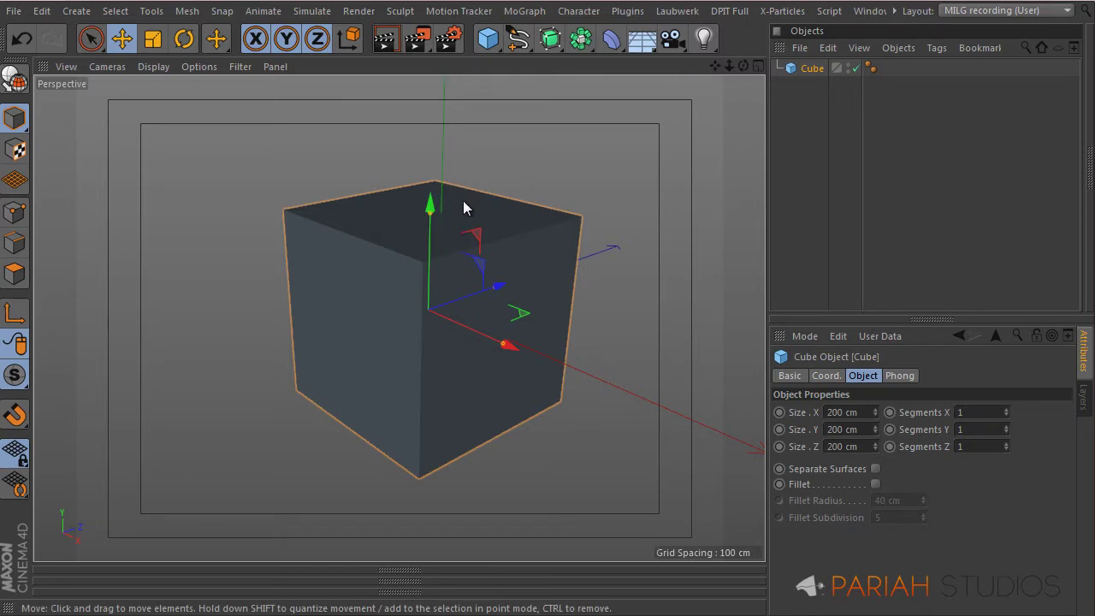
# Add a Subdivision Surface with Subdivision Editor set to 3 and make the cube its child.
pyautogui.keyDown('alt'); pyautogui.moveTo(511, 313); pyautogui.dragTo(437, 287); pyautogui.keyUp('alt')
pyautogui.click(552, 41)
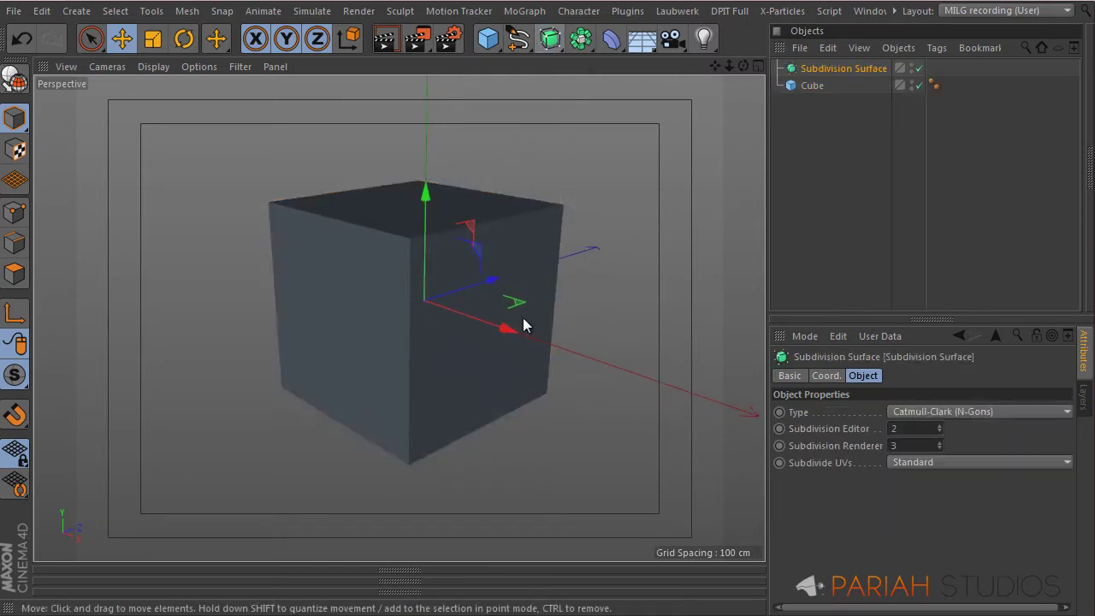
pyautogui.click(940, 426)
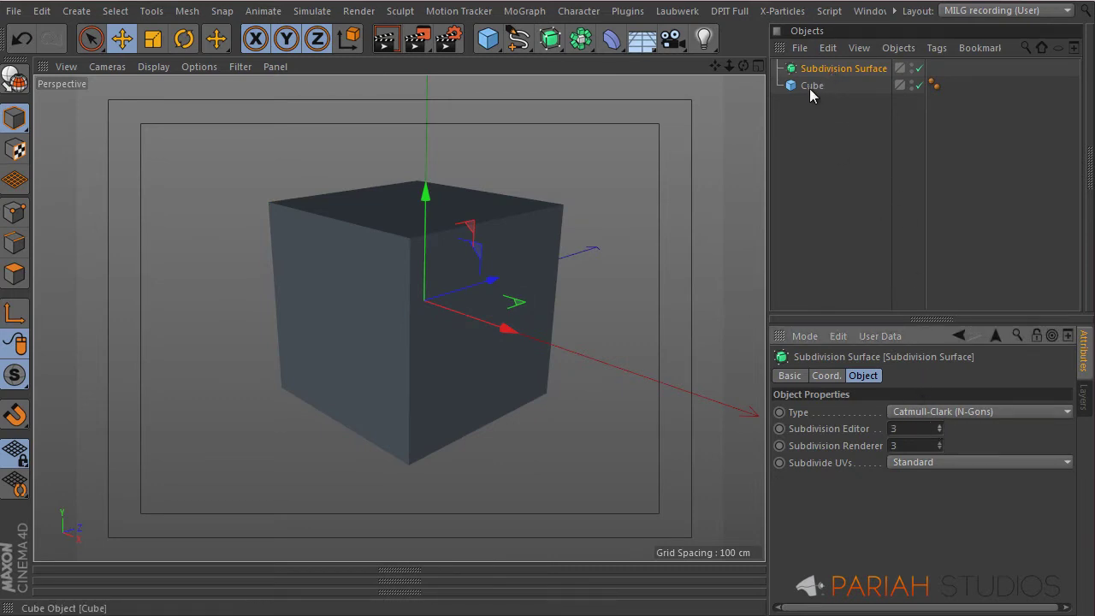
pyautogui.moveTo(809, 86); pyautogui.dragTo(827, 70)
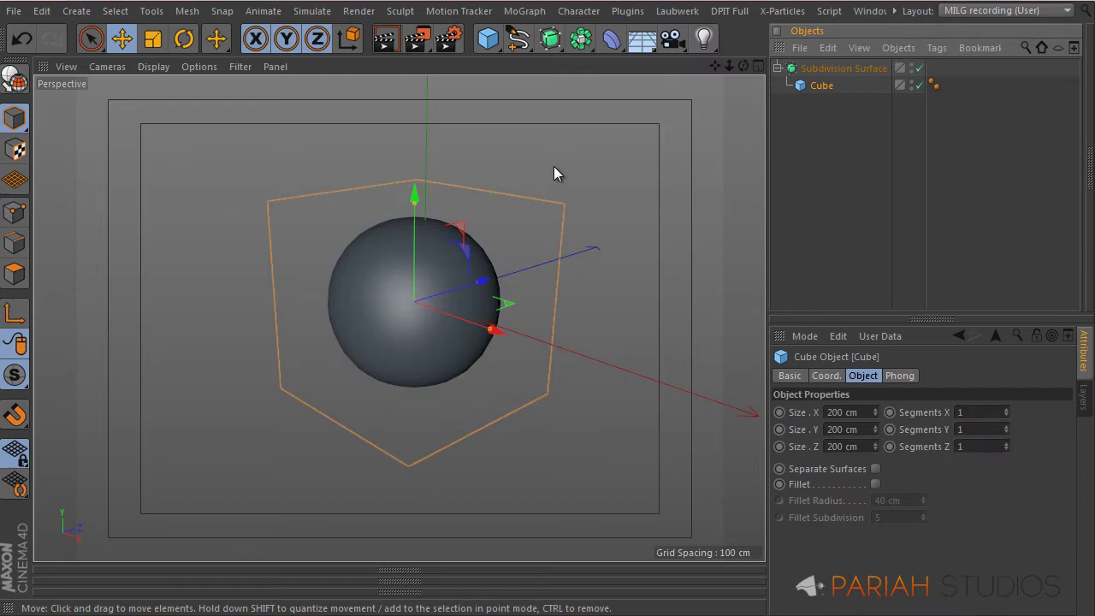
# Set the perspective view's display to Gouraud Shading (Lines) with Isoparms.
pyautogui.moveTo(432, 284)
pyautogui.keyDown('alt'); pyautogui.mouseDown()
pyautogui.moveTo(411, 342)
pyautogui.moveTo(425, 154)
pyautogui.moveTo(414, 316)
pyautogui.moveTo(419, 295)
pyautogui.mouseUp(); pyautogui.keyUp('alt')
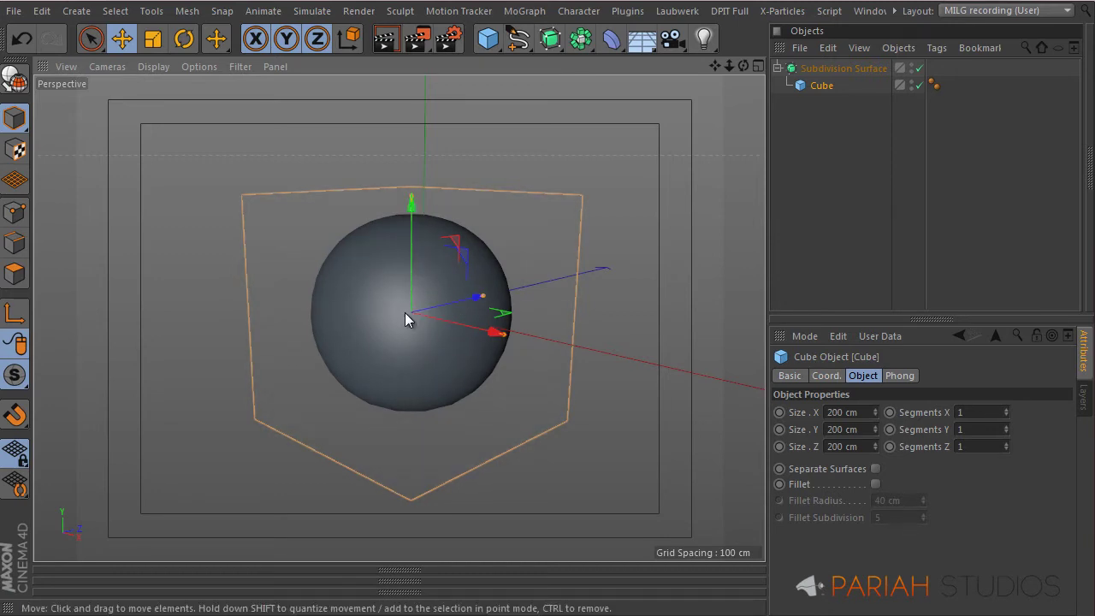
pyautogui.click(821, 86)
pyautogui.keyDown('alt'); pyautogui.moveTo(415, 338); pyautogui.dragTo(185, 130); pyautogui.keyUp('alt')
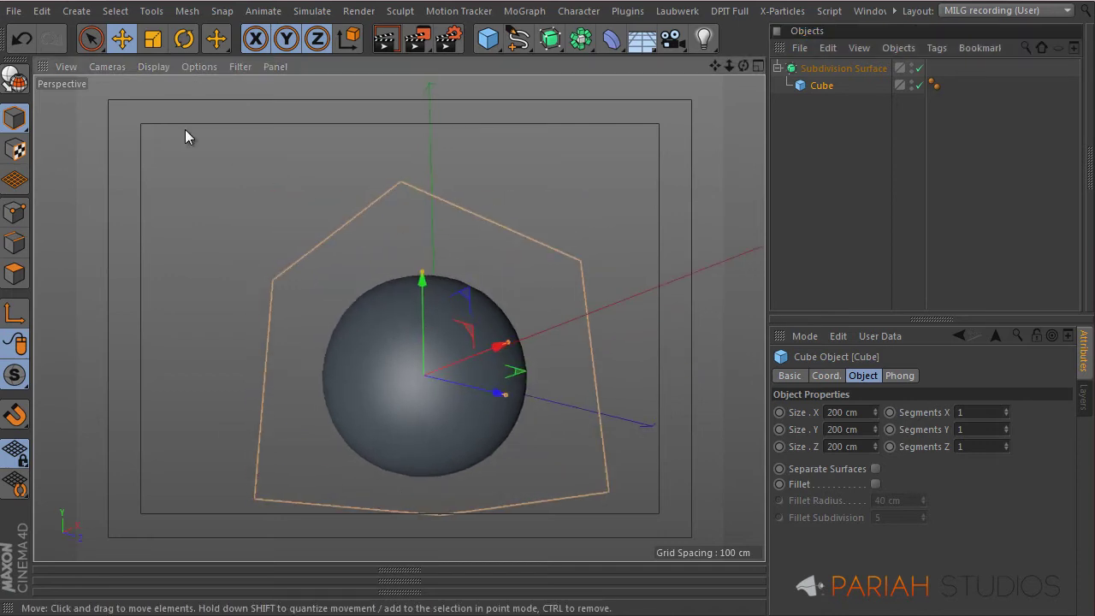
pyautogui.click(156, 66)
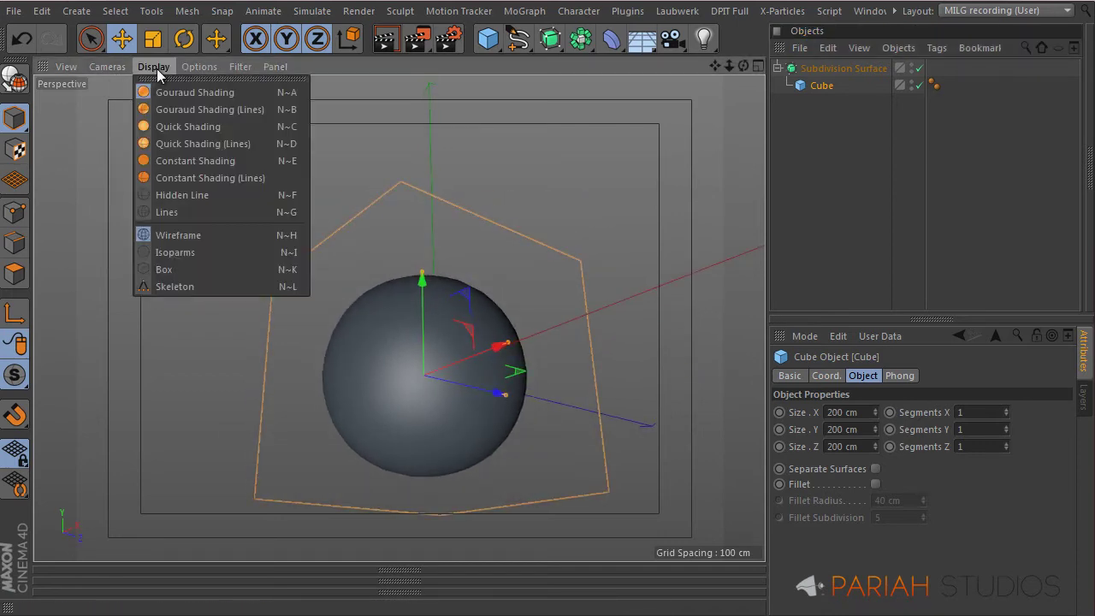
pyautogui.click(178, 109)
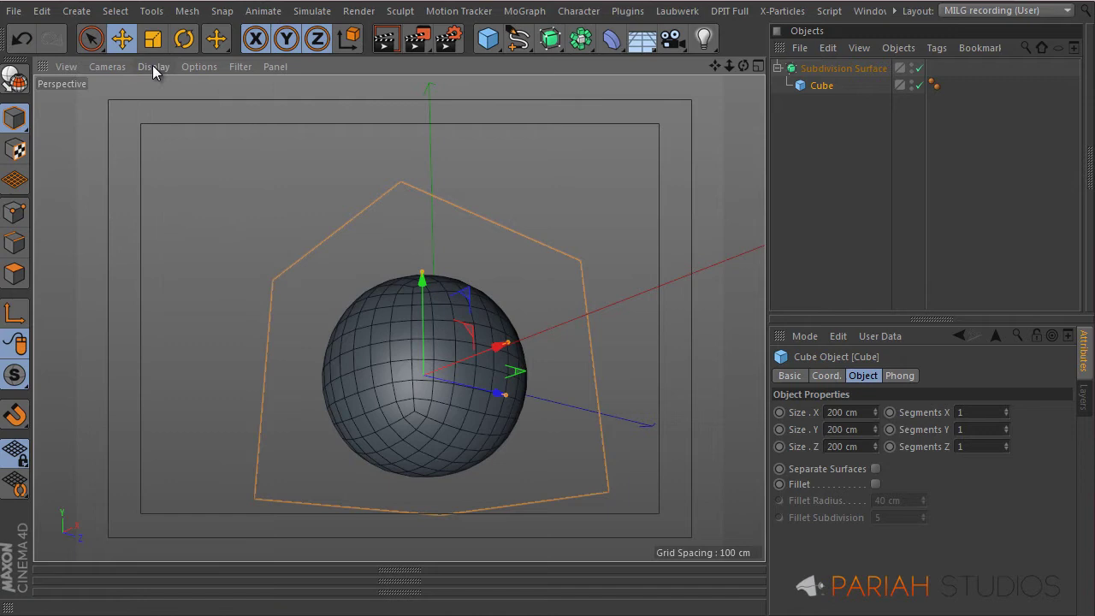
pyautogui.click(153, 66)
pyautogui.click(189, 252)
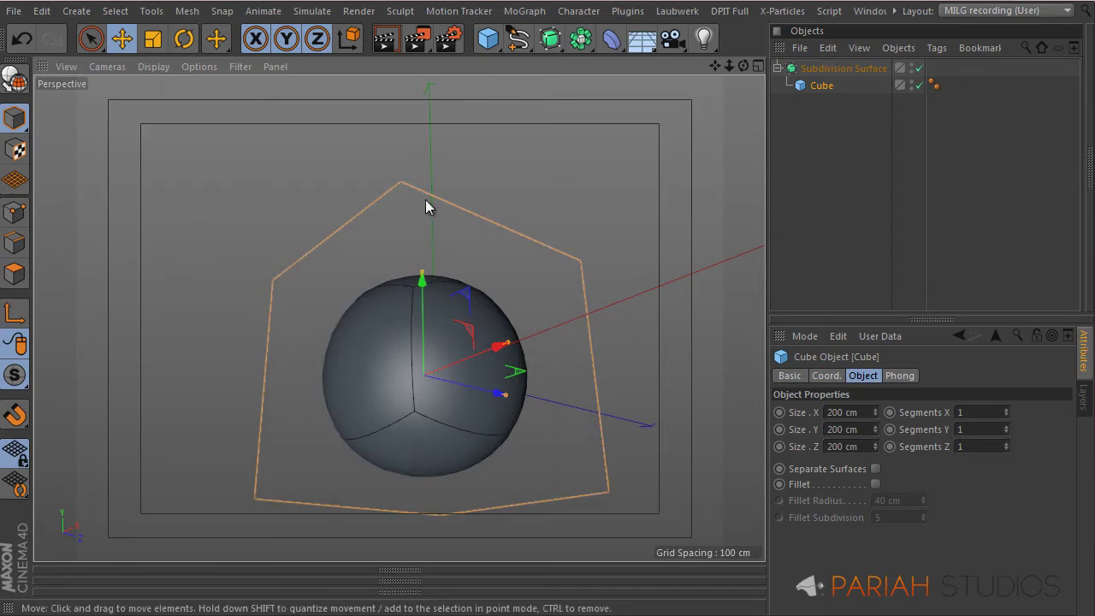
# Add a Correction deformer and make it a child of the cube.
pyautogui.scroll(5, 399, 317)
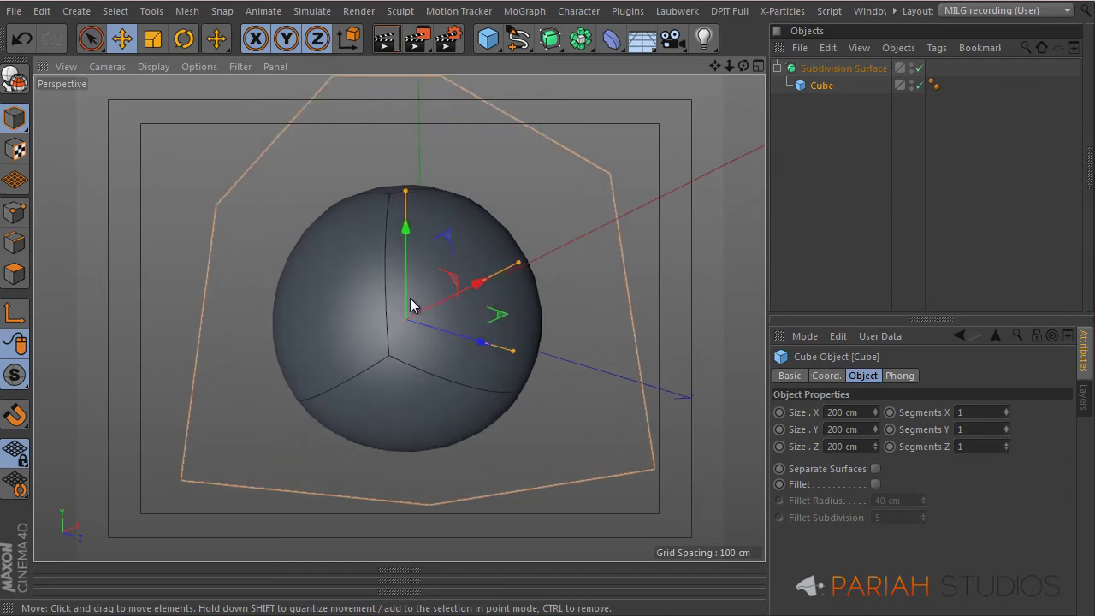
pyautogui.keyDown('alt'); pyautogui.moveTo(410, 306); pyautogui.dragTo(391, 448); pyautogui.keyUp('alt')
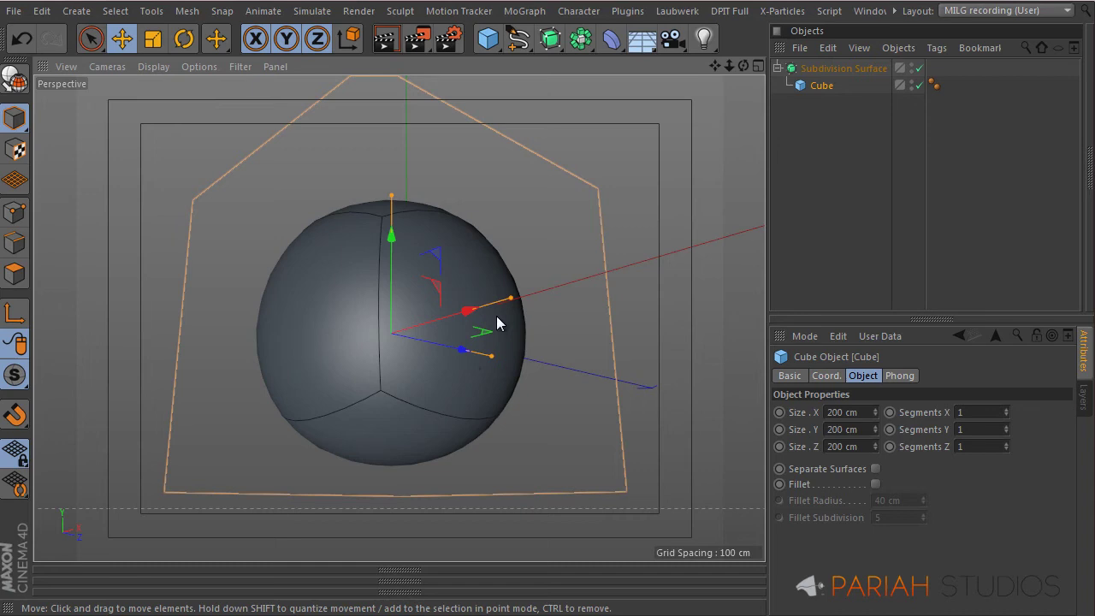
pyautogui.click(627, 40)
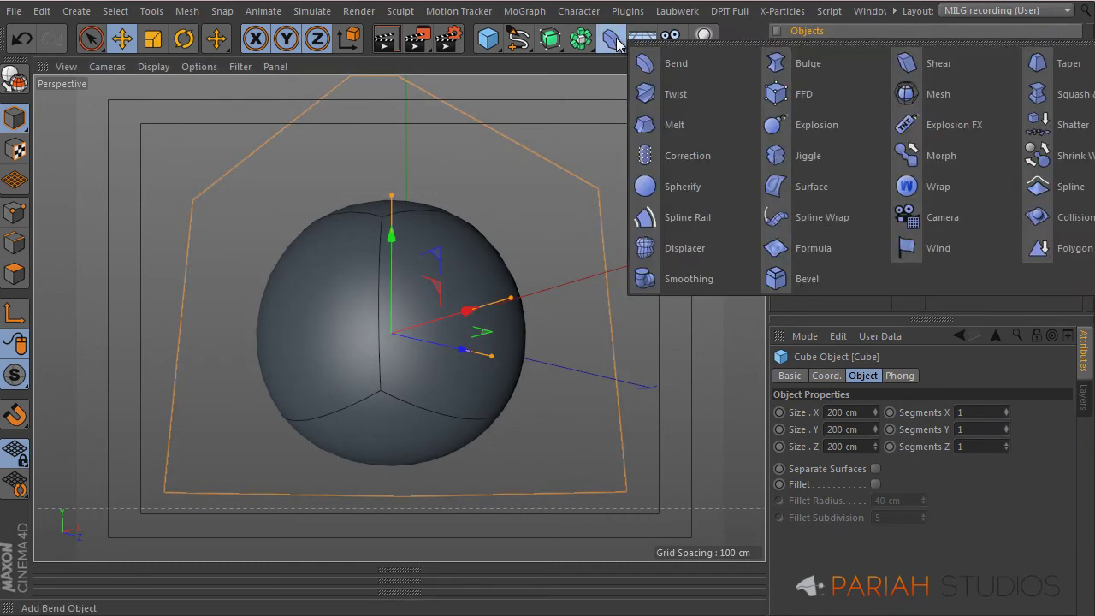
pyautogui.click(721, 156)
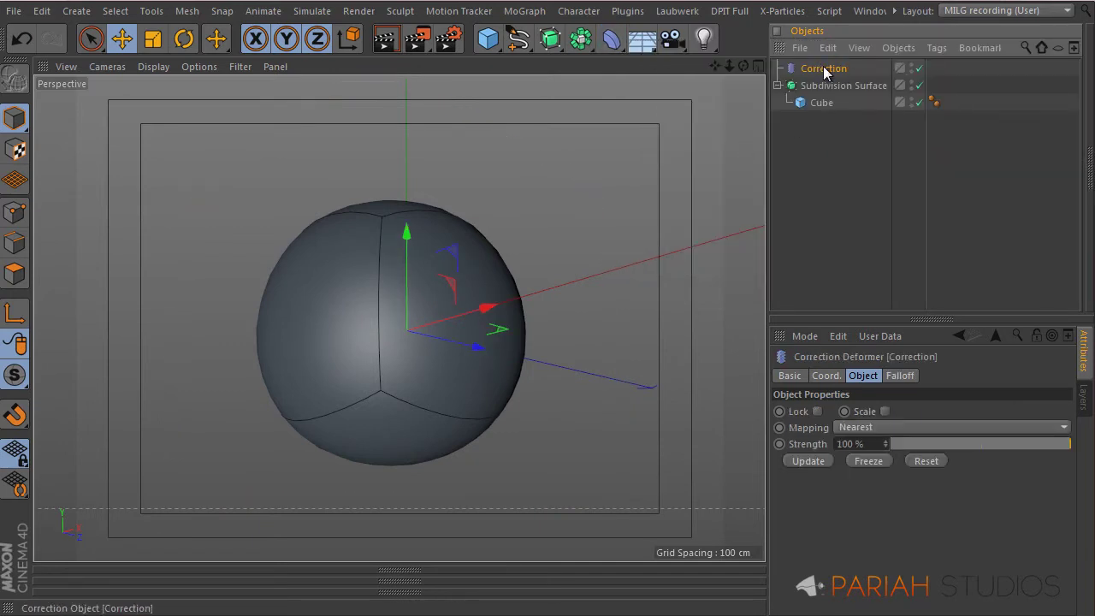
pyautogui.moveTo(826, 70); pyautogui.dragTo(822, 111)
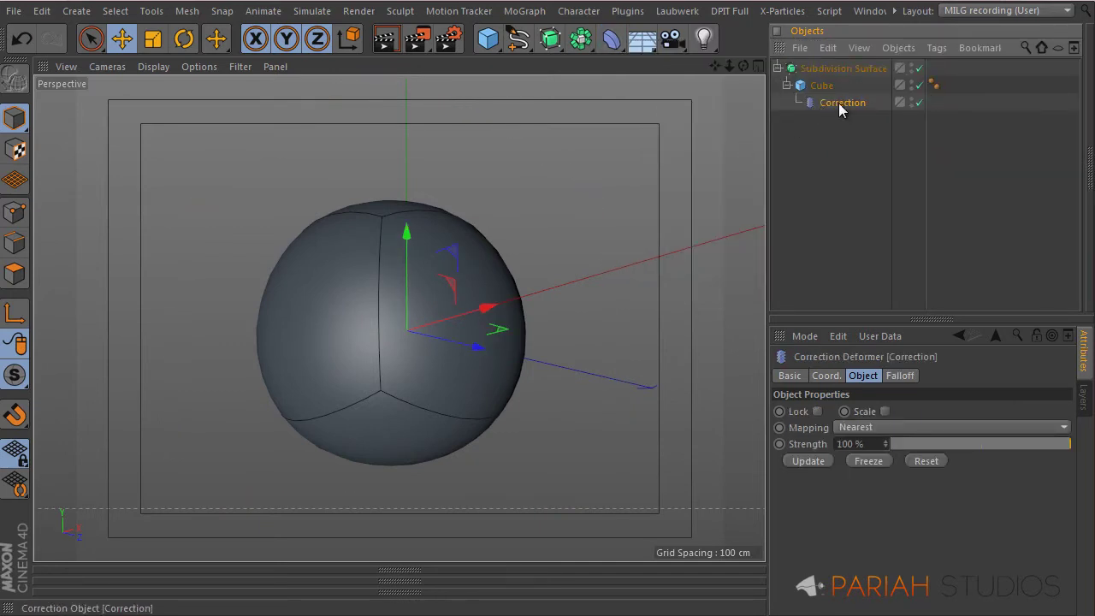
# With the Correction deformer active in point mode, select the four bottom corner points of the cube cage using Live Selection.
pyautogui.click(822, 86)
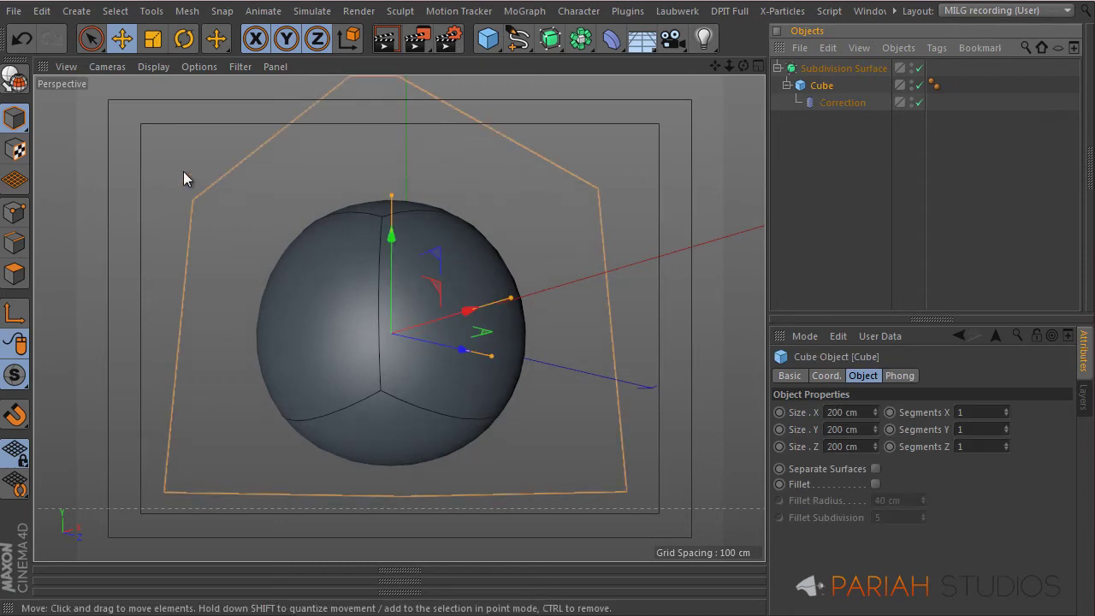
pyautogui.click(842, 103)
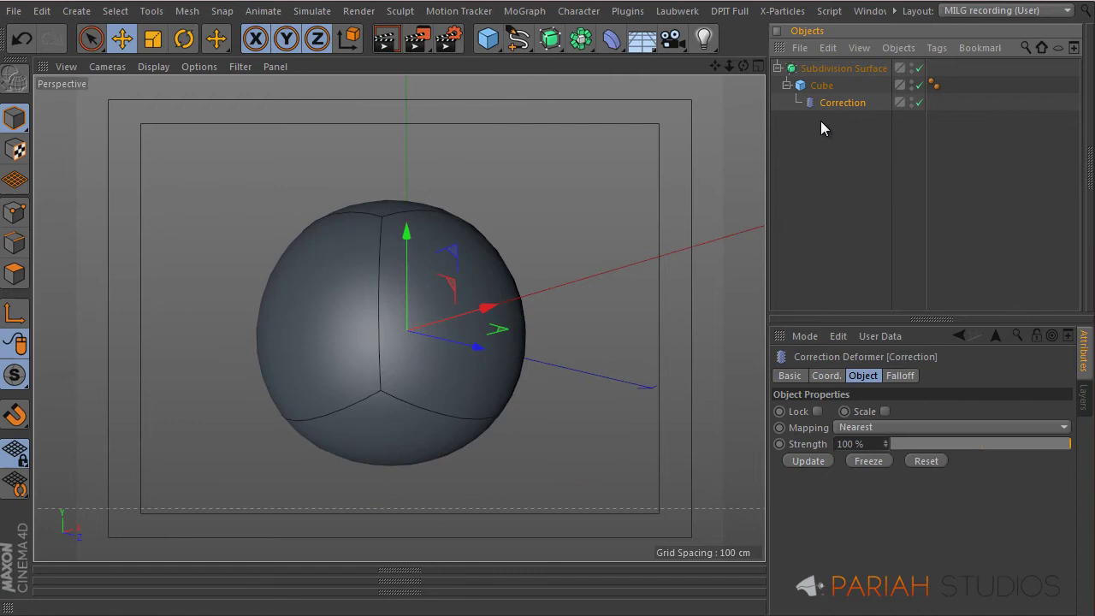
pyautogui.click(19, 214)
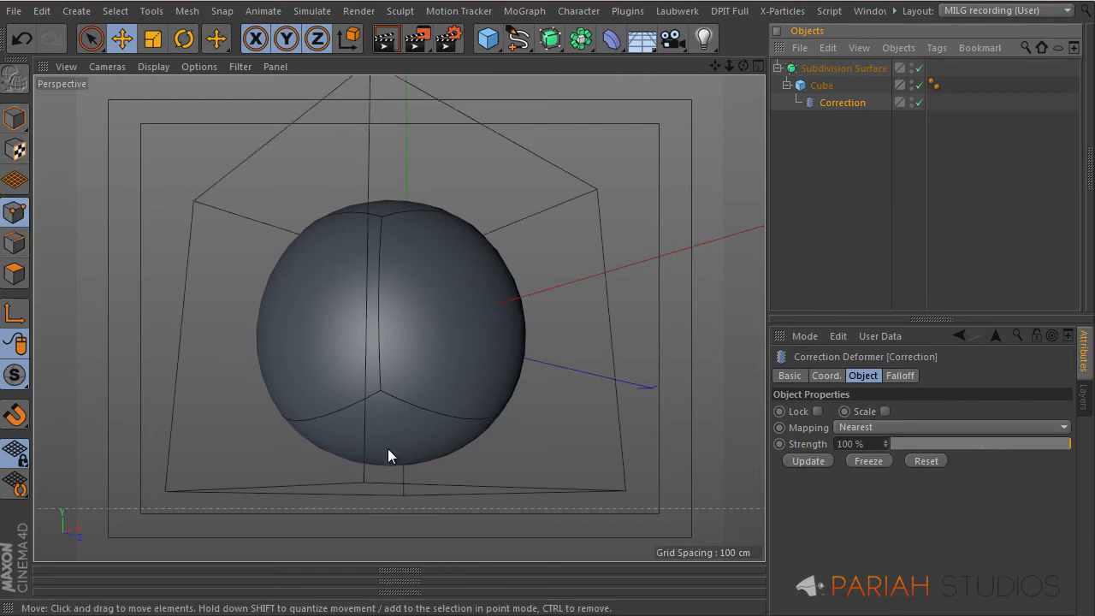
pyautogui.keyDown('alt'); pyautogui.moveTo(387, 448); pyautogui.dragTo(403, 347); pyautogui.keyUp('alt')
pyautogui.press('9')
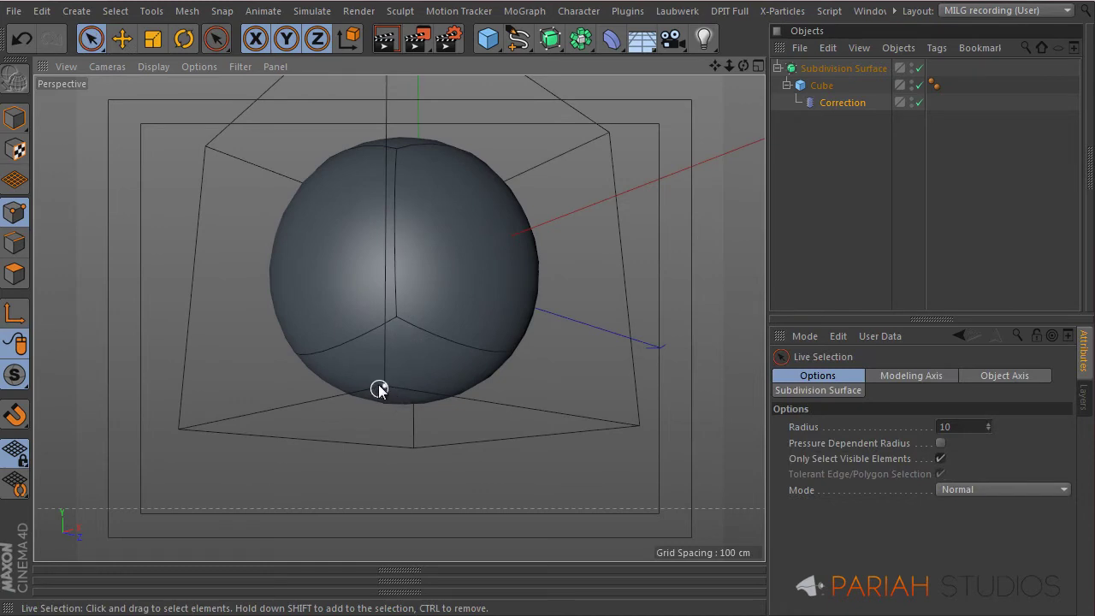
pyautogui.click(379, 389)
pyautogui.moveTo(383, 393); pyautogui.dragTo(386, 401)
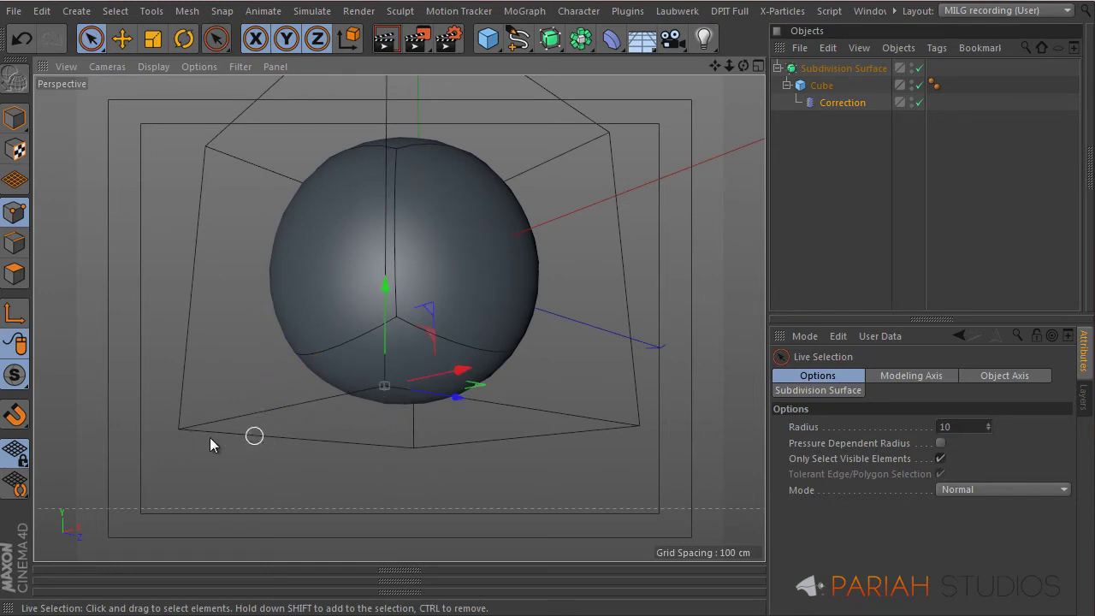
pyautogui.click(260, 411)
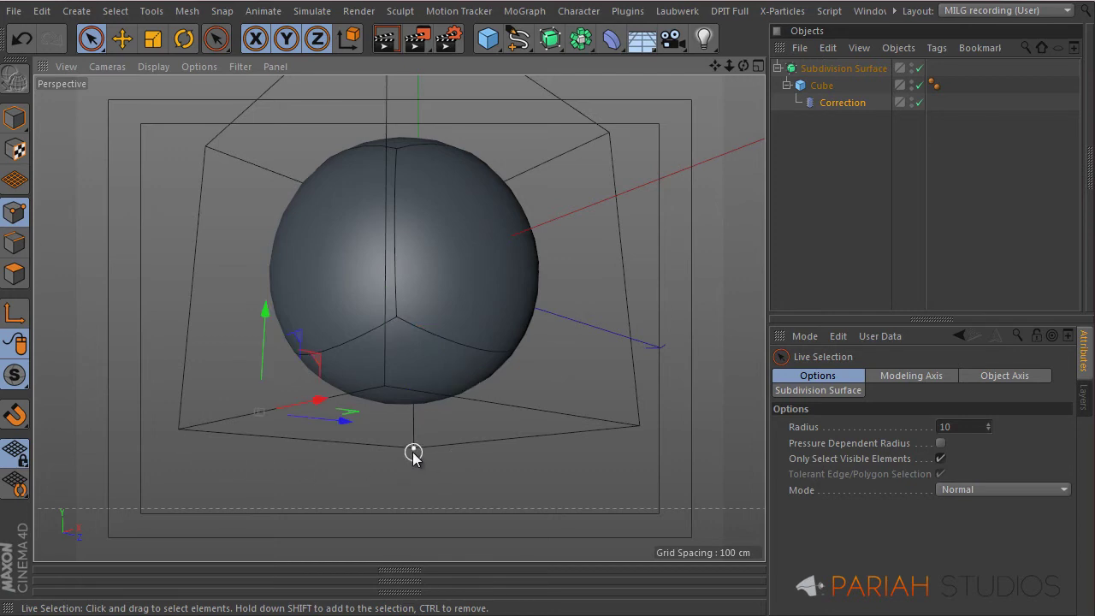
pyautogui.click(414, 451)
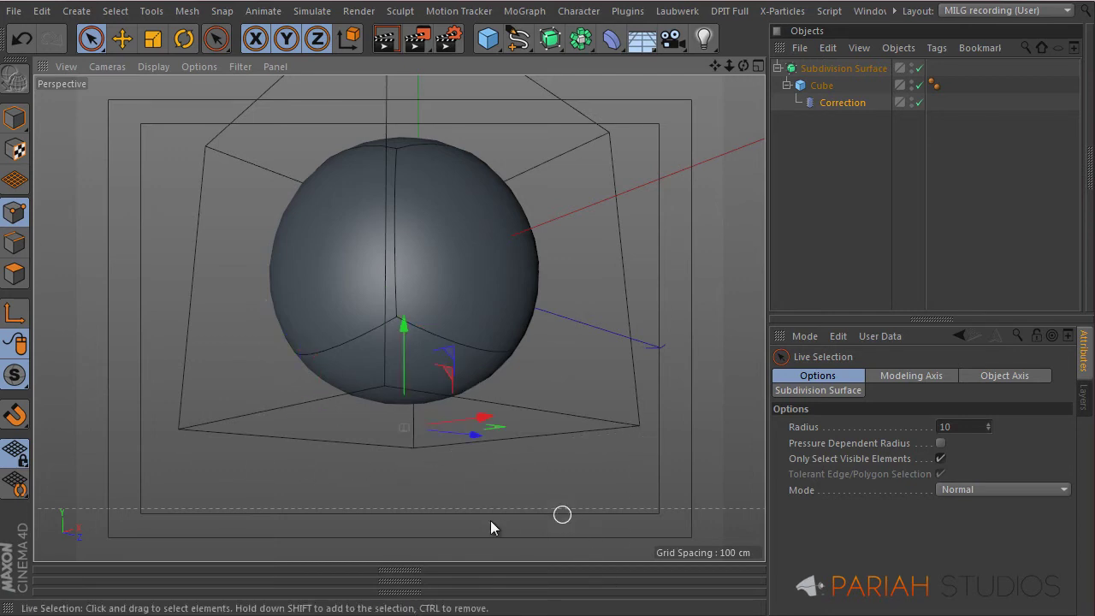
# Scale the four bottom points inward to taper the shape and move them up slightly.
pyautogui.press('t')
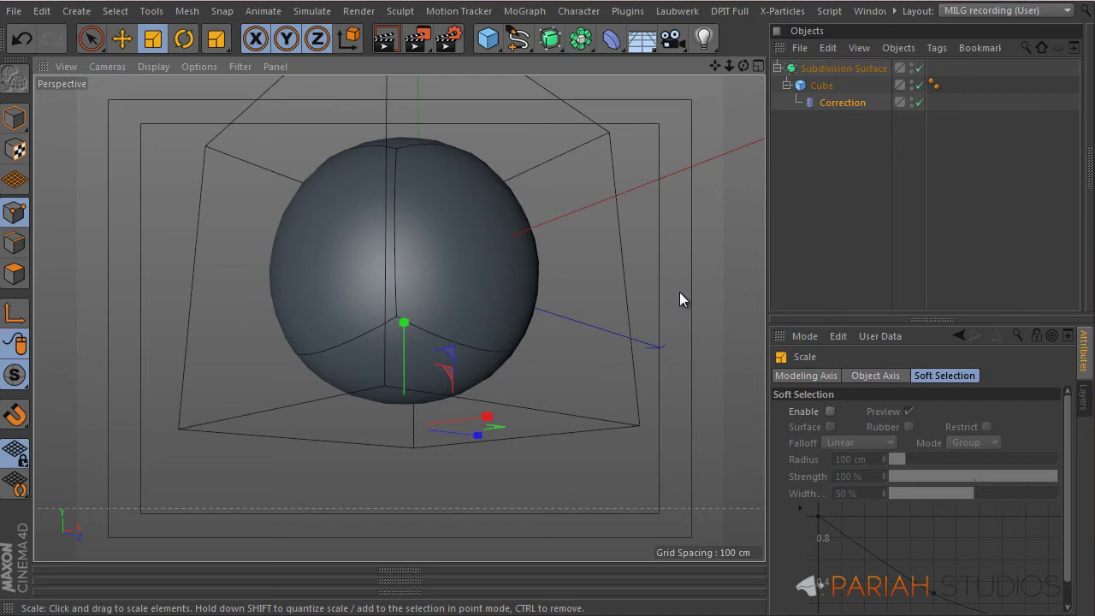
pyautogui.moveTo(679, 294); pyautogui.dragTo(270, 388)
pyautogui.press('e')
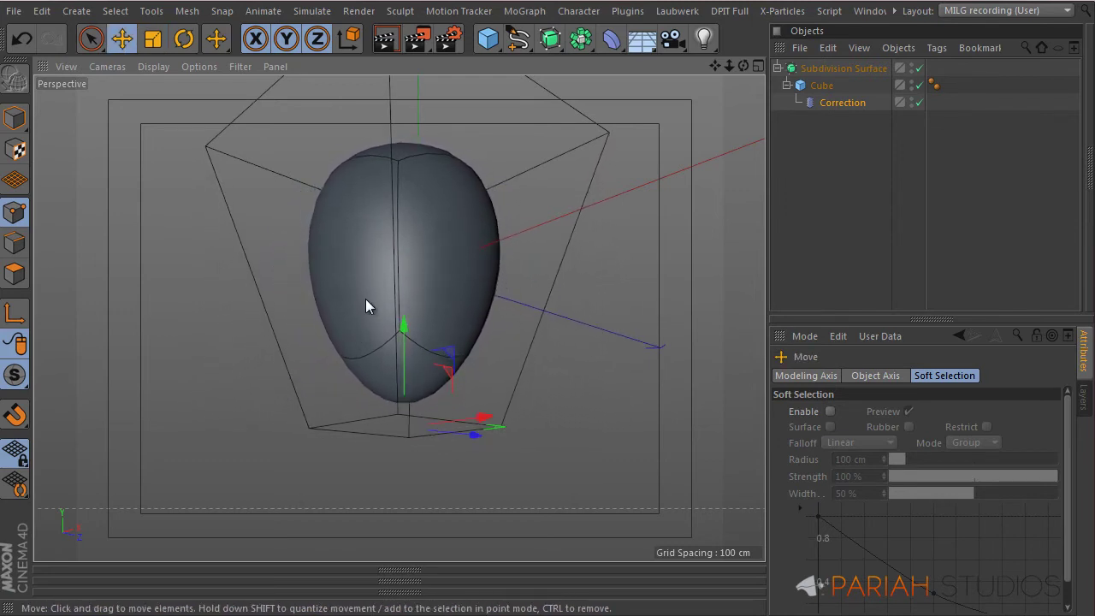
pyautogui.moveTo(403, 330); pyautogui.dragTo(444, 315)
# In the Right view, scale the bottom points a little further inward.
pyautogui.middleClick(445, 315)
pyautogui.middleClick(330, 459)
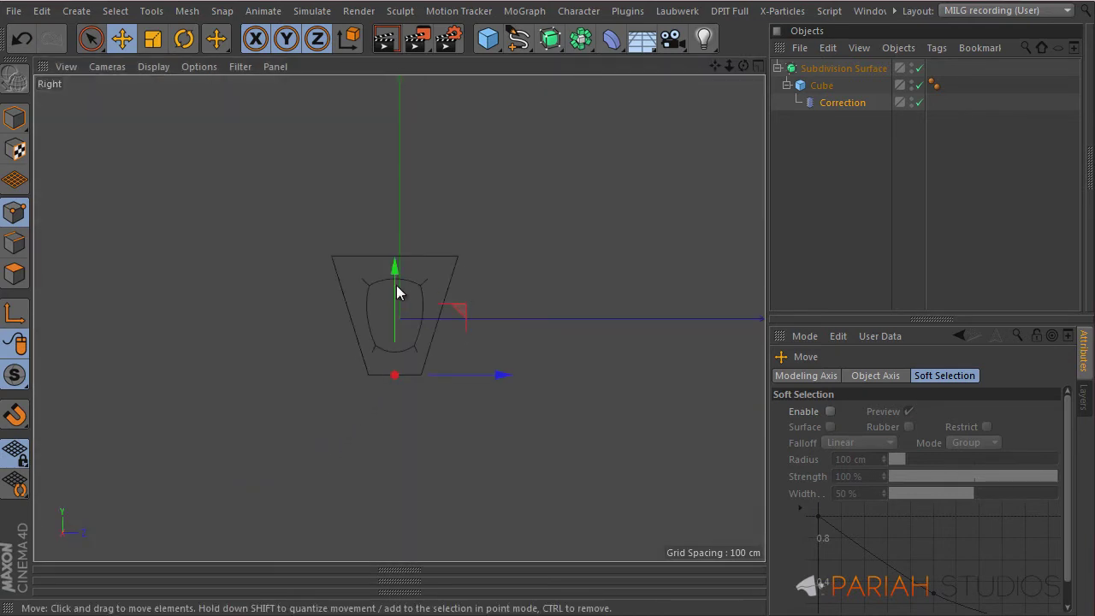
pyautogui.scroll(5, 396, 293)
pyautogui.press('t')
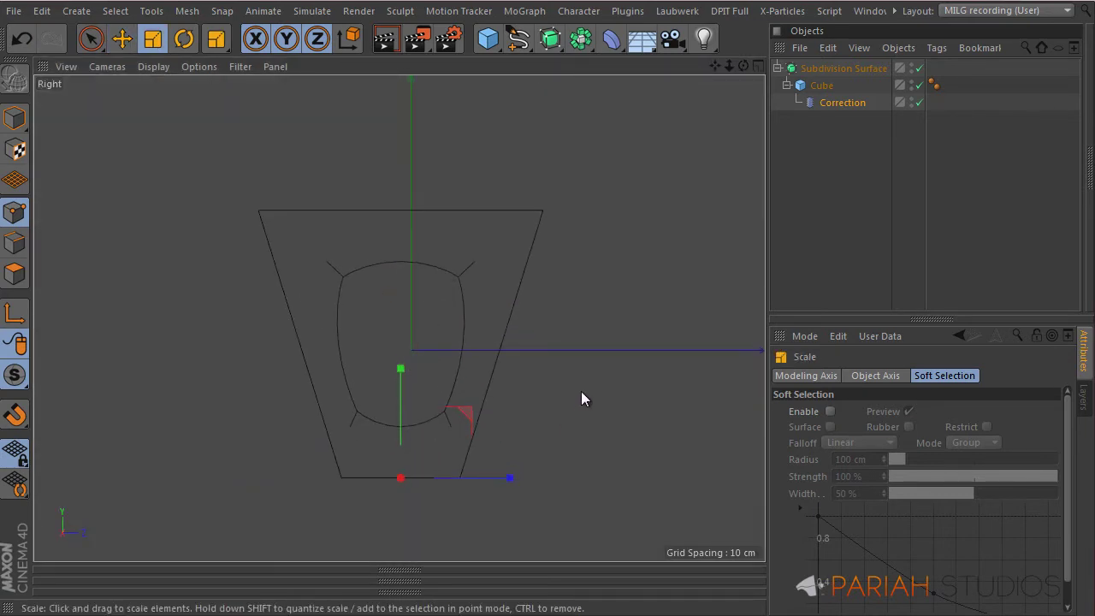
pyautogui.moveTo(581, 394); pyautogui.dragTo(455, 413)
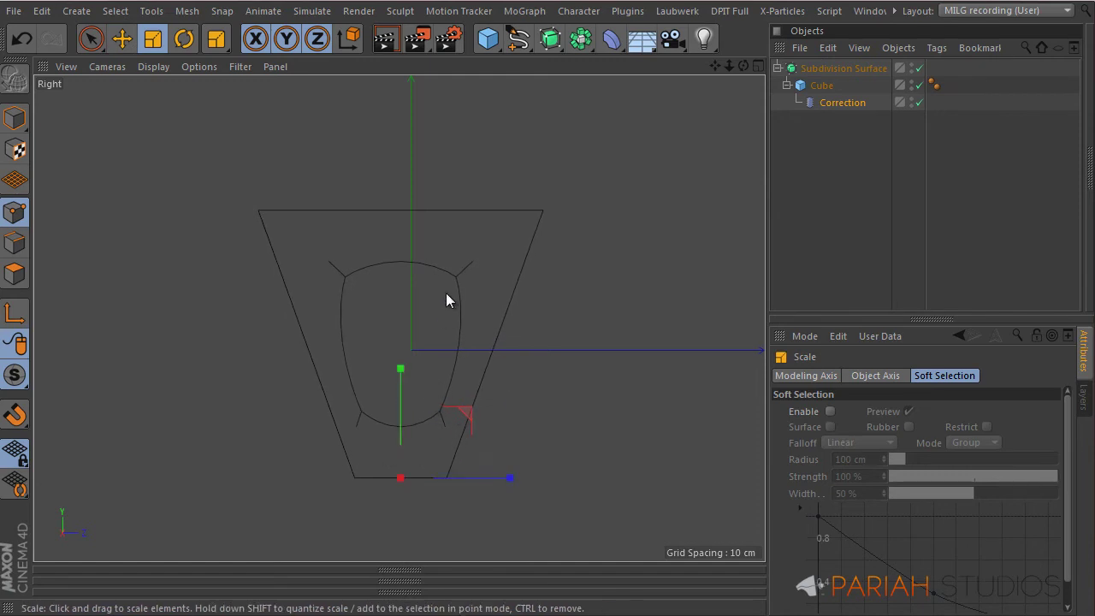
# Back in the perspective view, disable the Correction deformer and the Subdivision Surface, and select the cube.
pyautogui.middleClick(451, 291)
pyautogui.middleClick(308, 240)
pyautogui.keyDown('alt'); pyautogui.moveTo(466, 276); pyautogui.dragTo(424, 351); pyautogui.keyUp('alt')
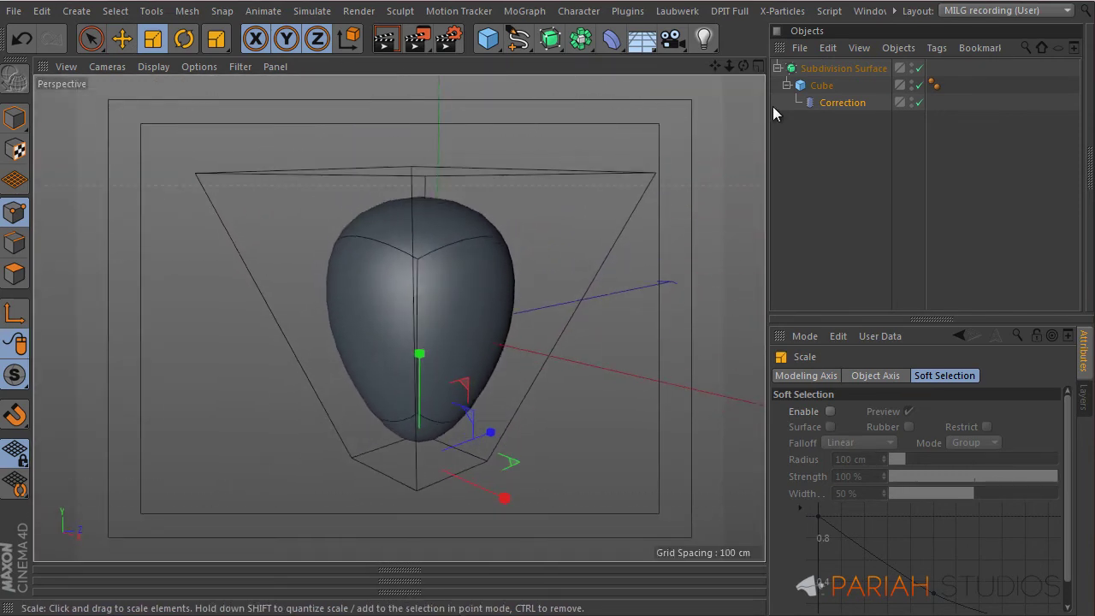
pyautogui.click(919, 102)
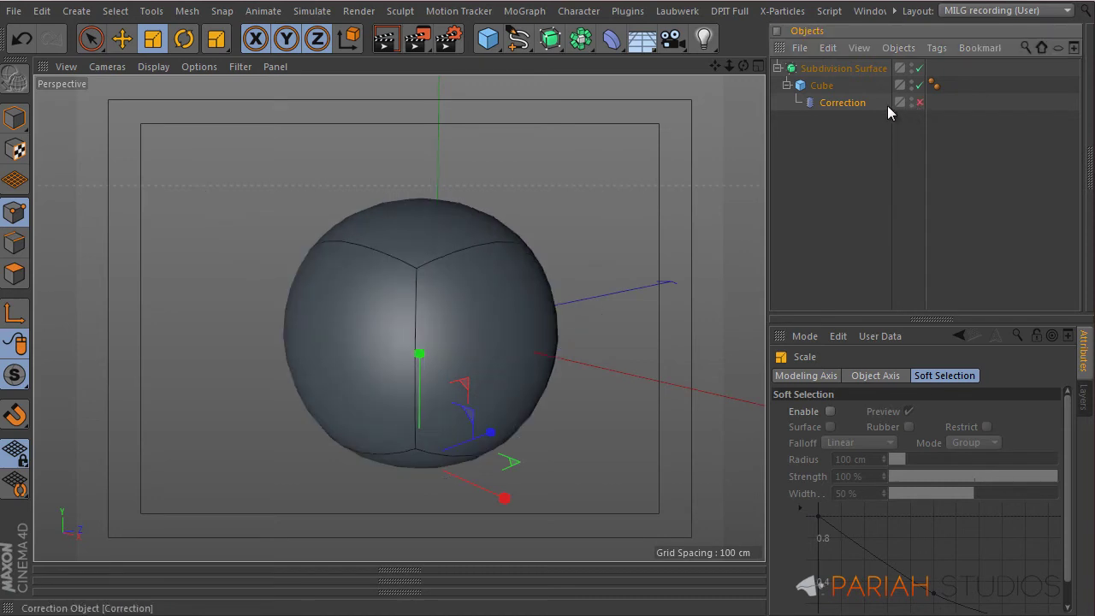
pyautogui.click(920, 69)
pyautogui.keyDown('alt'); pyautogui.moveTo(455, 279); pyautogui.dragTo(428, 273); pyautogui.keyUp('alt')
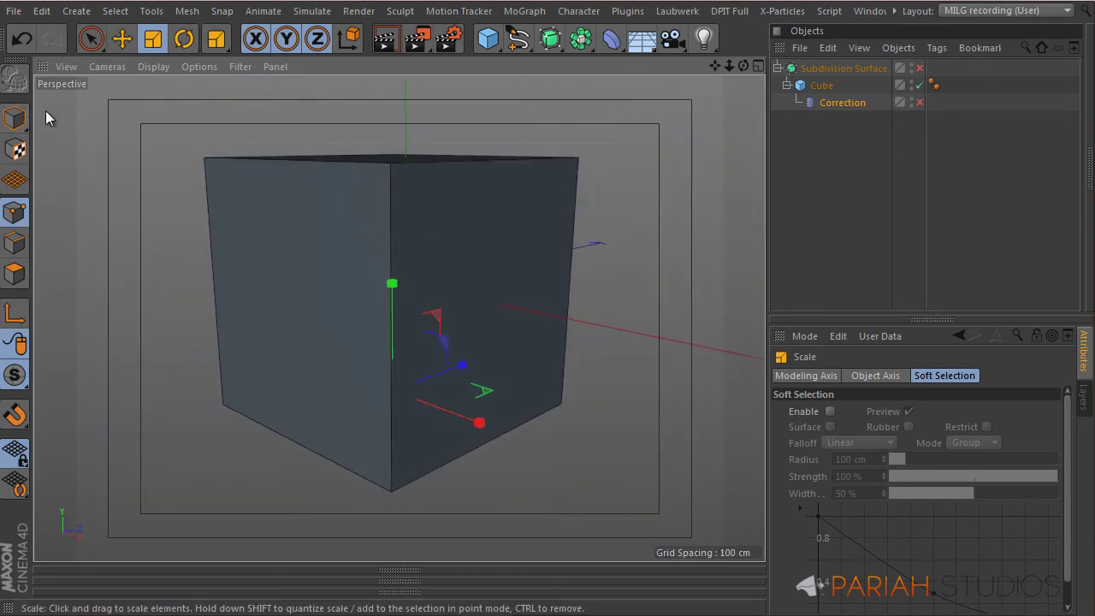
pyautogui.click(813, 87)
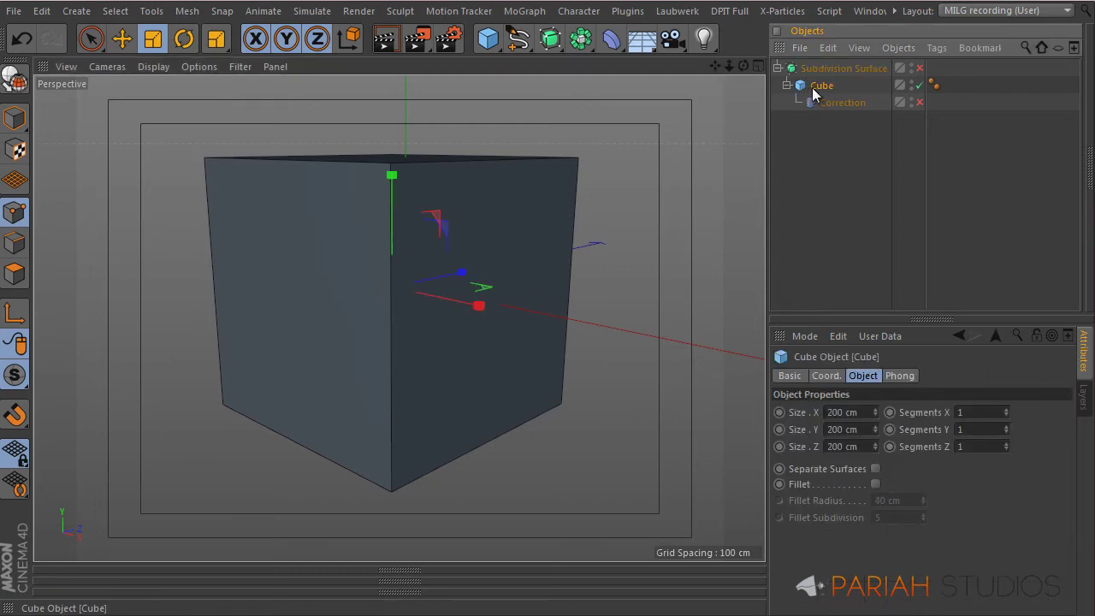
# Try converting the parametric cube into an editable polygon object, and undo the conversion.
pyautogui.press('c')
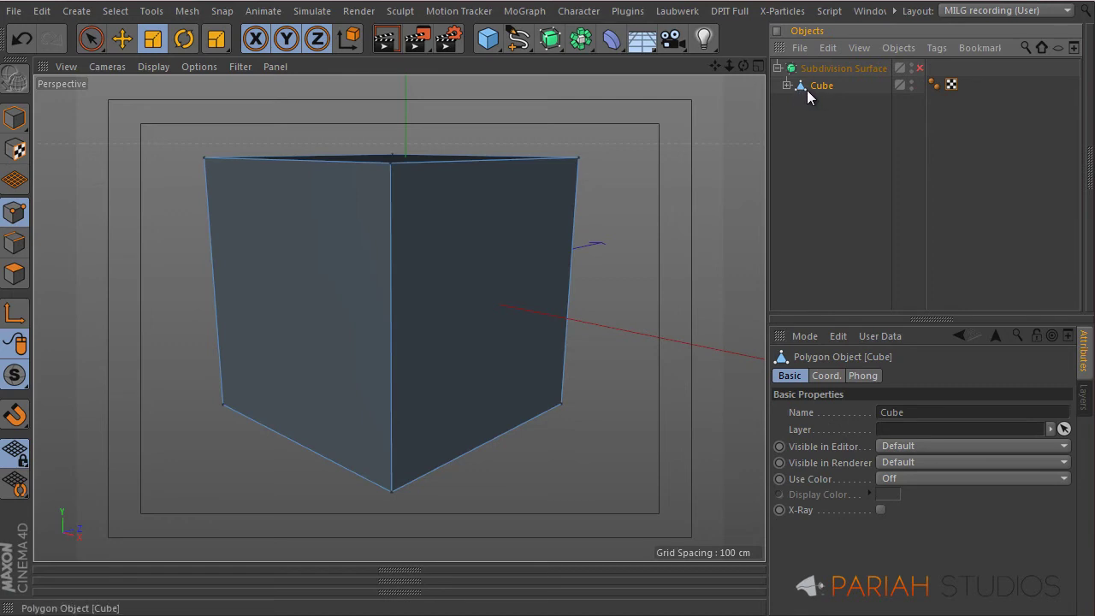
pyautogui.click(787, 85)
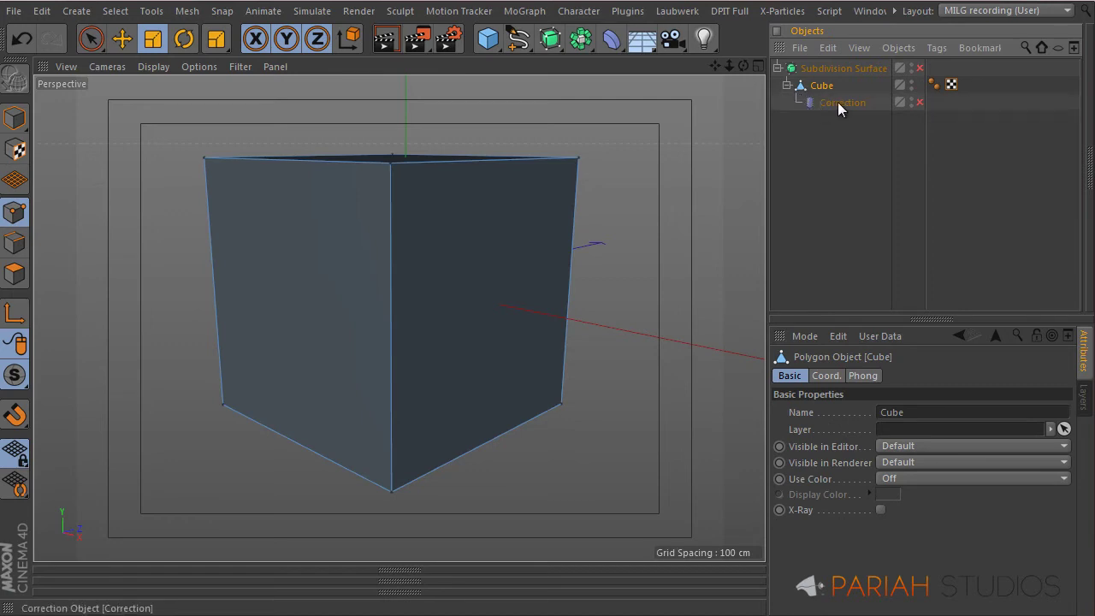
pyautogui.click(787, 85)
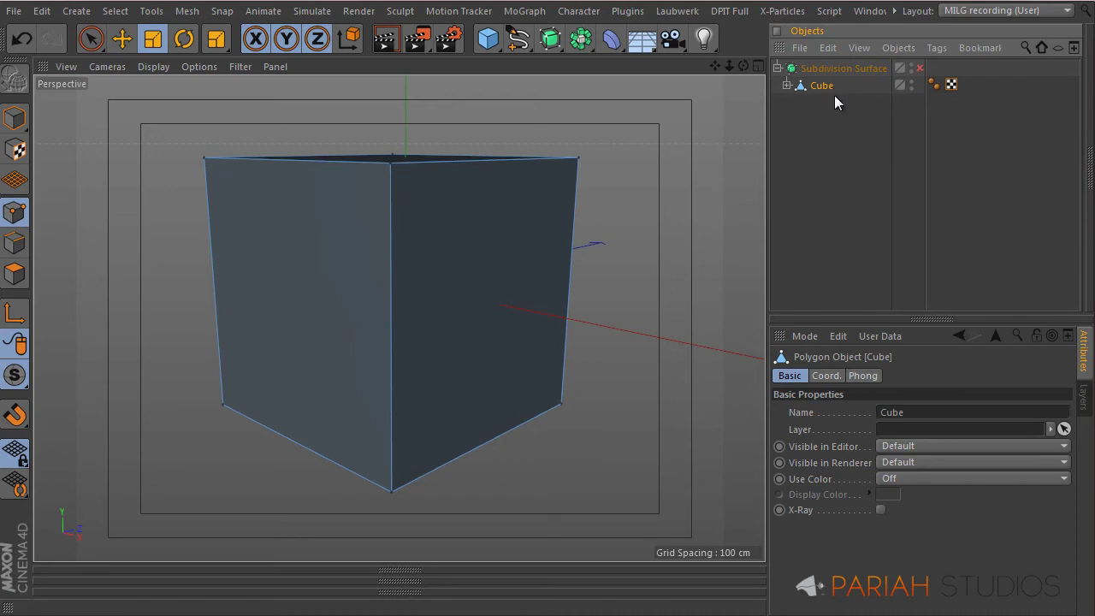
pyautogui.hotkey('ctrl', 'z')
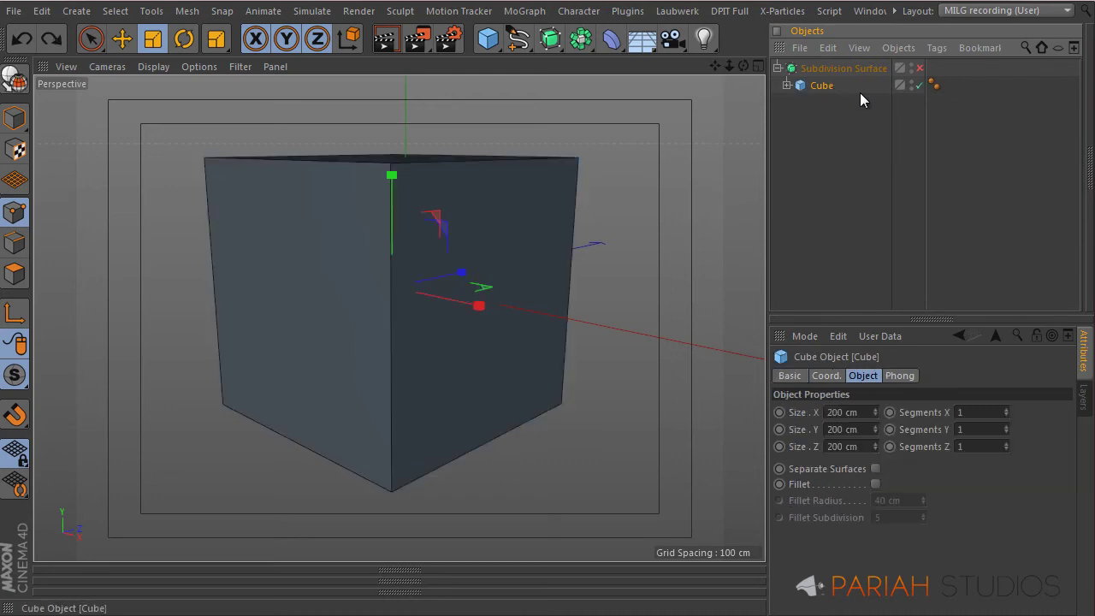
pyautogui.click(787, 86)
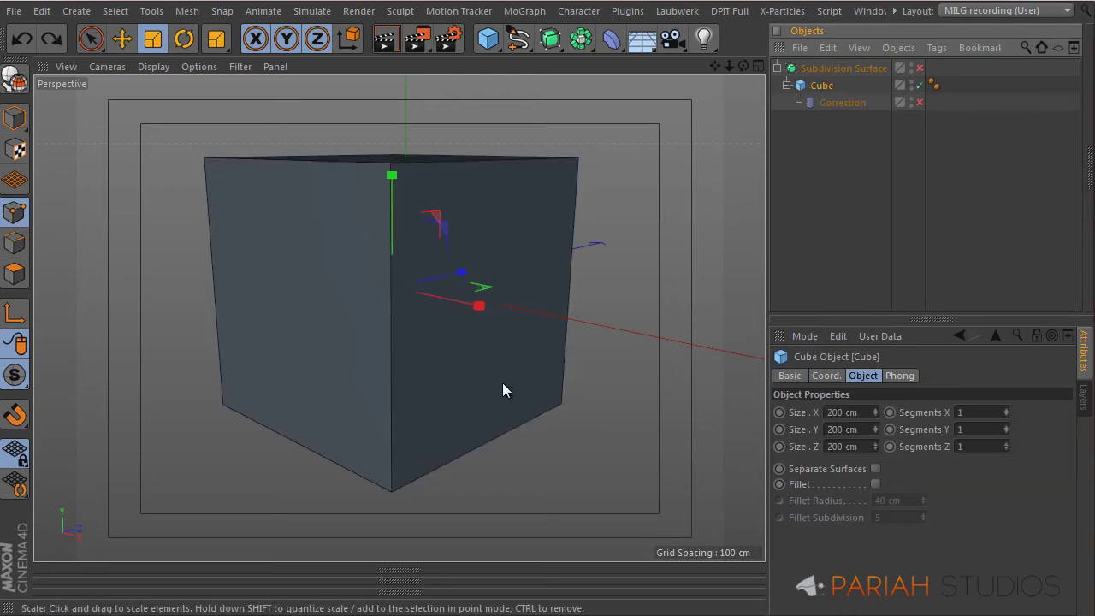
# Try the cube's Fillet option with the Correction deformer and Subdivision Surface re-enabled, and turn Fillet off again.
pyautogui.click(875, 485)
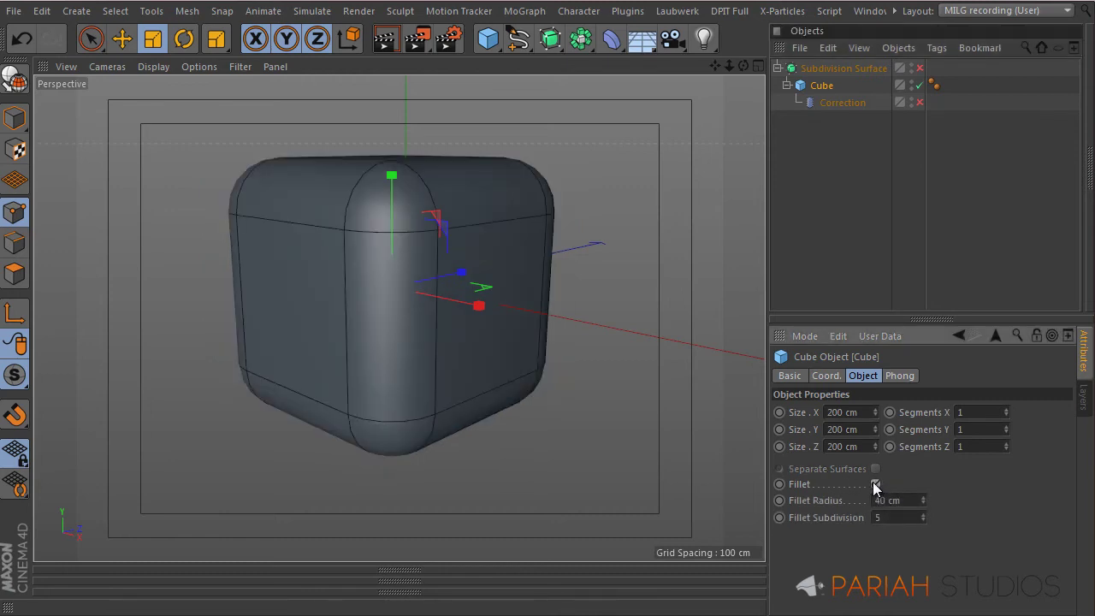
pyautogui.click(920, 101)
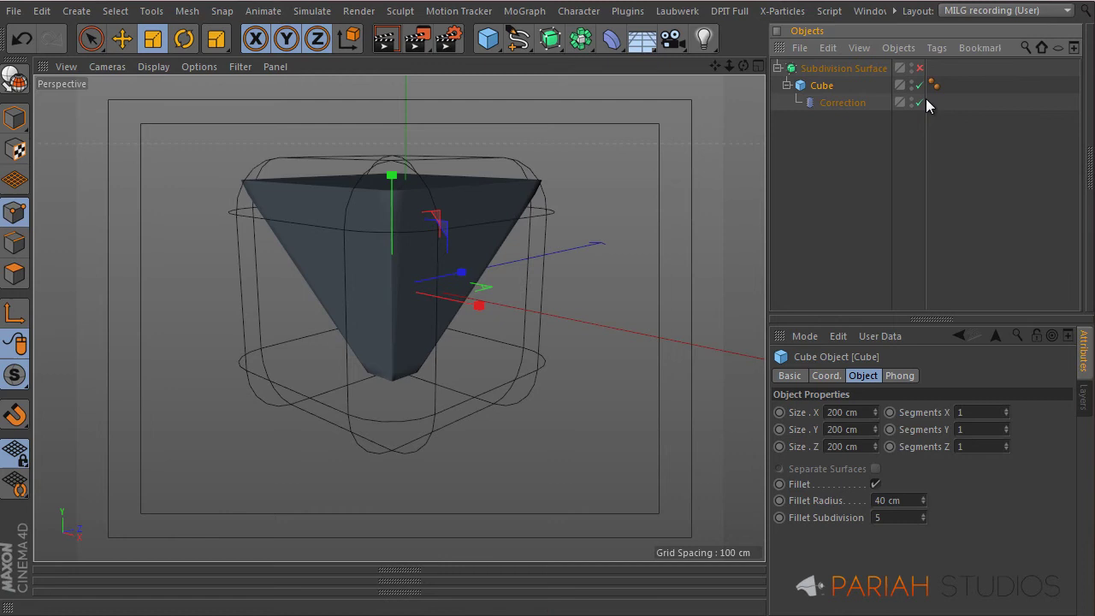
pyautogui.click(920, 68)
pyautogui.keyDown('alt'); pyautogui.moveTo(372, 281); pyautogui.dragTo(413, 380); pyautogui.keyUp('alt')
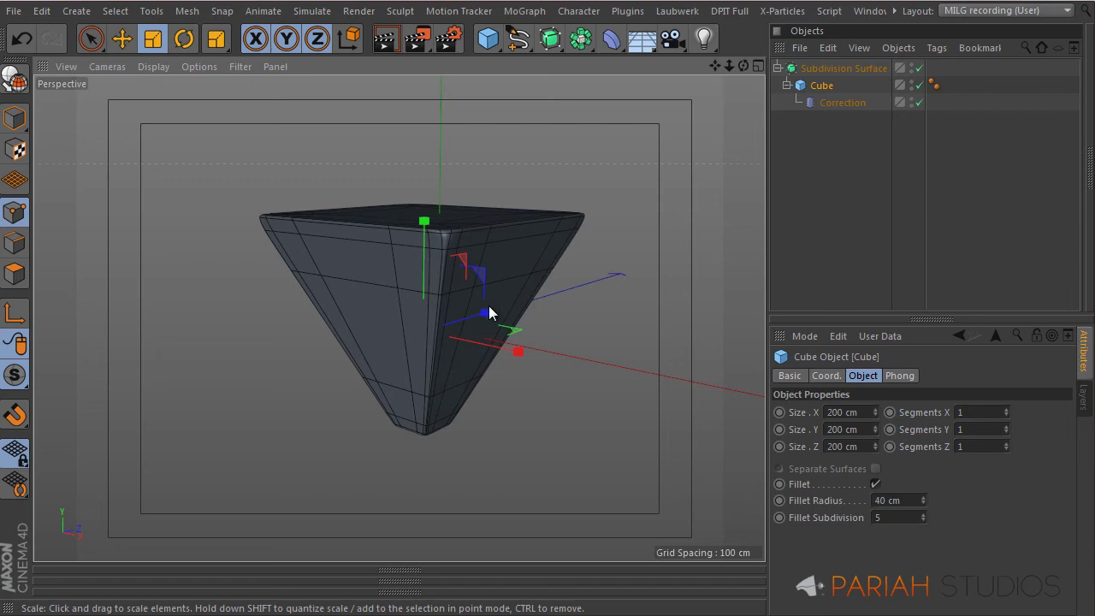
pyautogui.moveTo(485, 313); pyautogui.dragTo(465, 320)
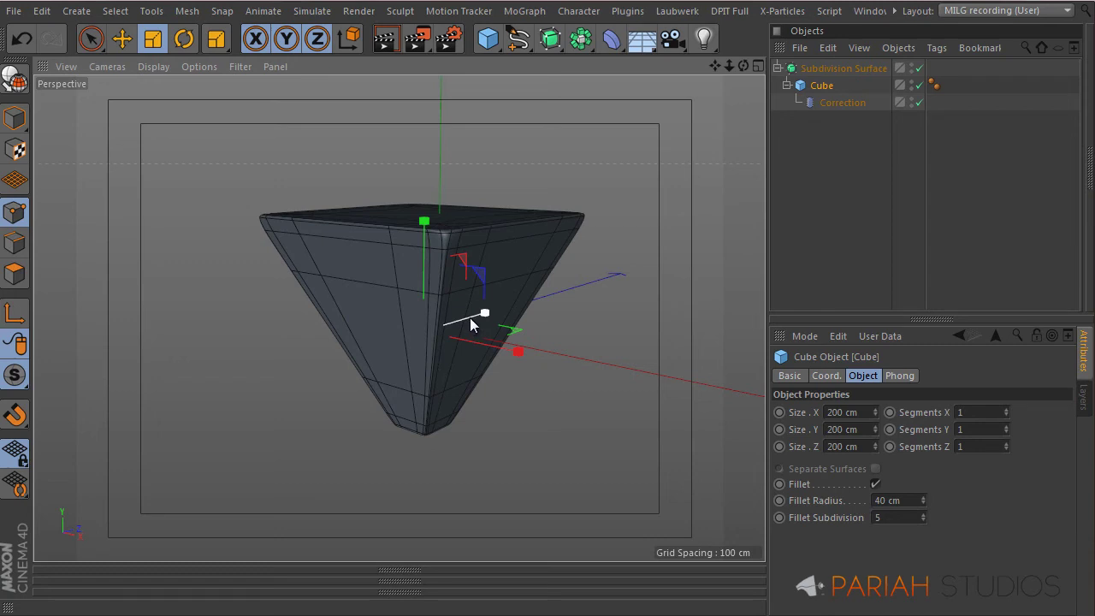
pyautogui.click(876, 484)
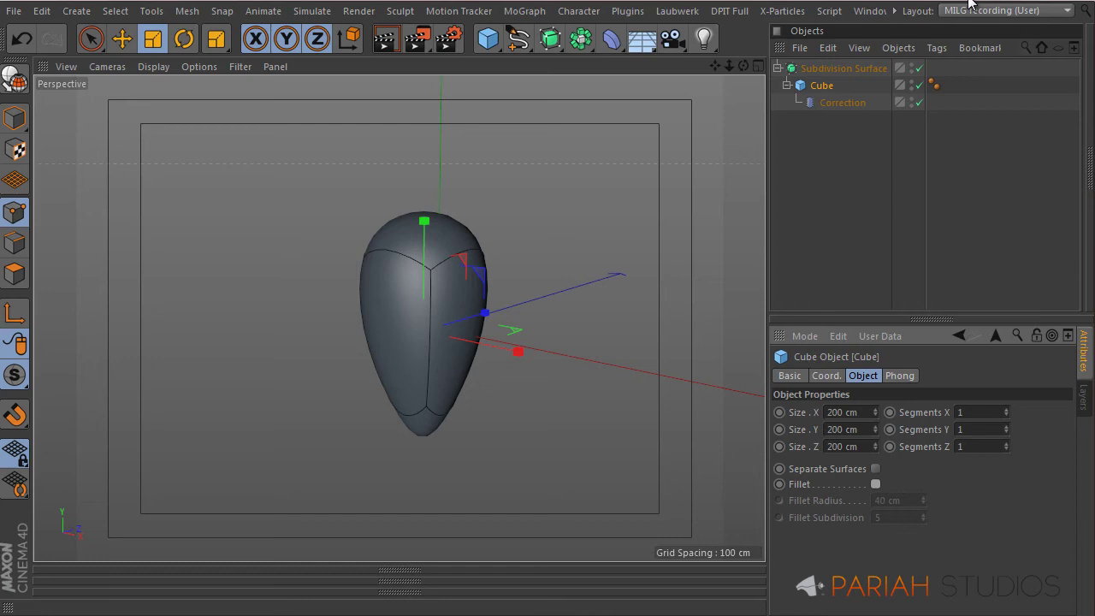
# Activate Live Selection and duplicate the Correction deformer to the top level of the object hierarchy.
pyautogui.click(843, 102)
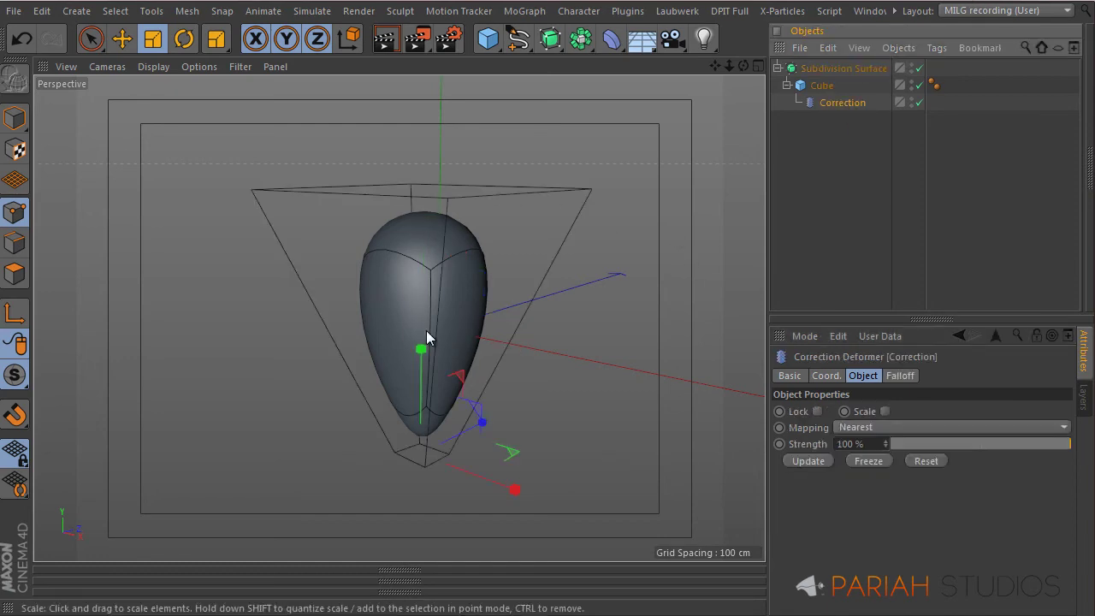
pyautogui.keyDown('alt'); pyautogui.moveTo(416, 337); pyautogui.dragTo(440, 405); pyautogui.keyUp('alt')
pyautogui.keyDown('alt'); pyautogui.moveTo(419, 346); pyautogui.dragTo(442, 289); pyautogui.keyUp('alt')
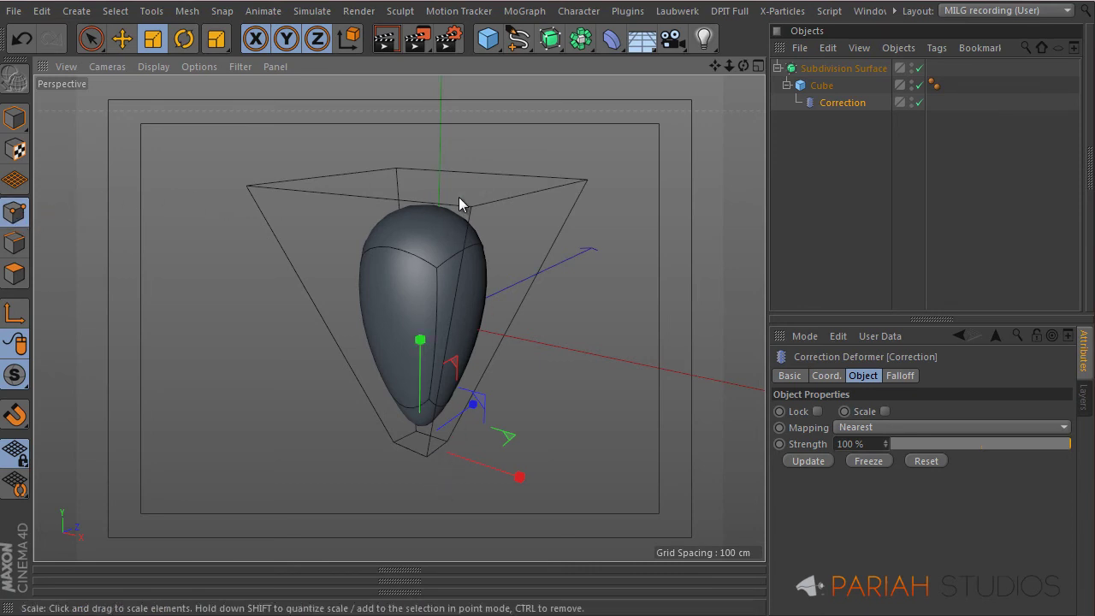
pyautogui.click(92, 40)
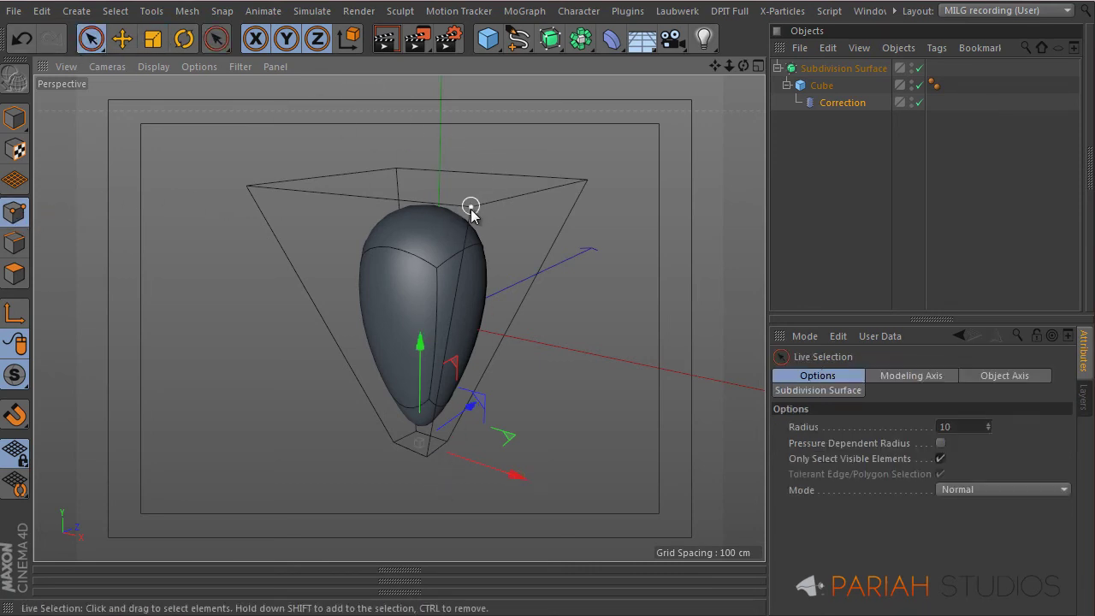
pyautogui.keyDown('alt'); pyautogui.moveTo(403, 274); pyautogui.dragTo(484, 190); pyautogui.keyUp('alt')
pyautogui.keyDown('alt'); pyautogui.moveTo(470, 197); pyautogui.dragTo(496, 462); pyautogui.keyUp('alt')
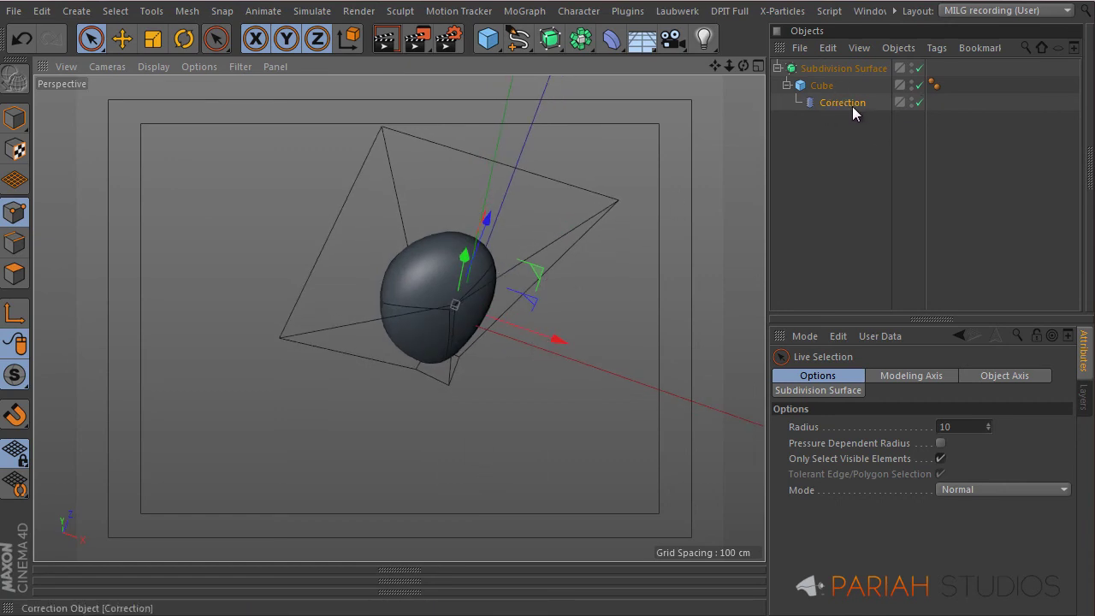
pyautogui.keyDown('ctrl'); pyautogui.moveTo(846, 102); pyautogui.dragTo(821, 134); pyautogui.keyUp('ctrl')
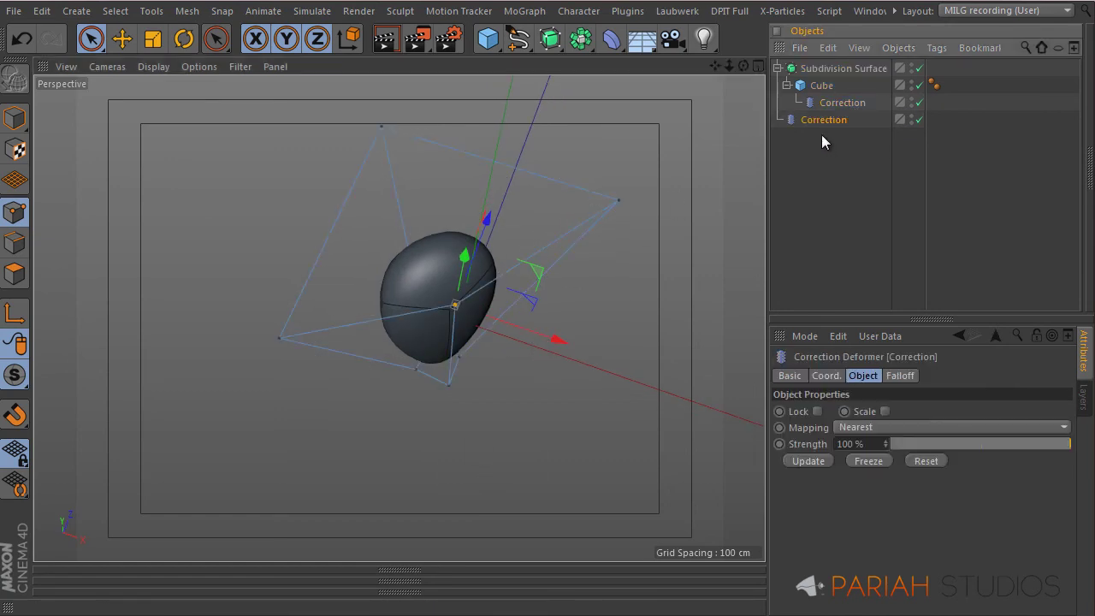
# Move one top corner point of the duplicate Correction cage horizontally, and nest the duplicate under the cube below the original deformer.
pyautogui.click(381, 127)
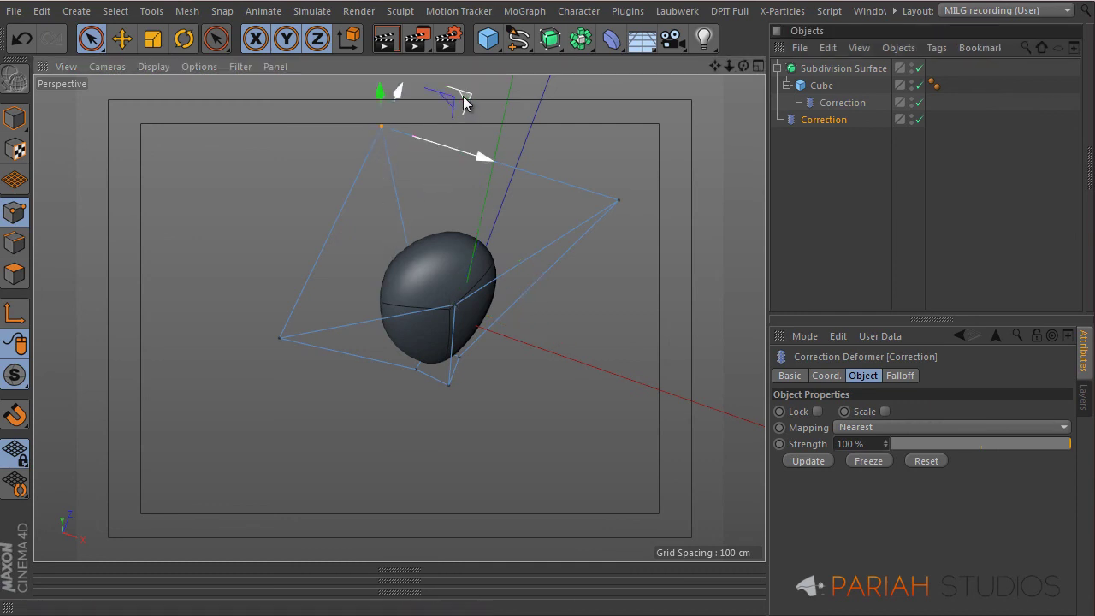
pyautogui.moveTo(452, 97); pyautogui.dragTo(278, 107)
pyautogui.moveTo(825, 119)
pyautogui.mouseDown()
pyautogui.moveTo(836, 107)
pyautogui.moveTo(839, 119)
pyautogui.mouseUp()
pyautogui.keyDown('alt'); pyautogui.moveTo(418, 337); pyautogui.dragTo(500, 325); pyautogui.keyUp('alt')
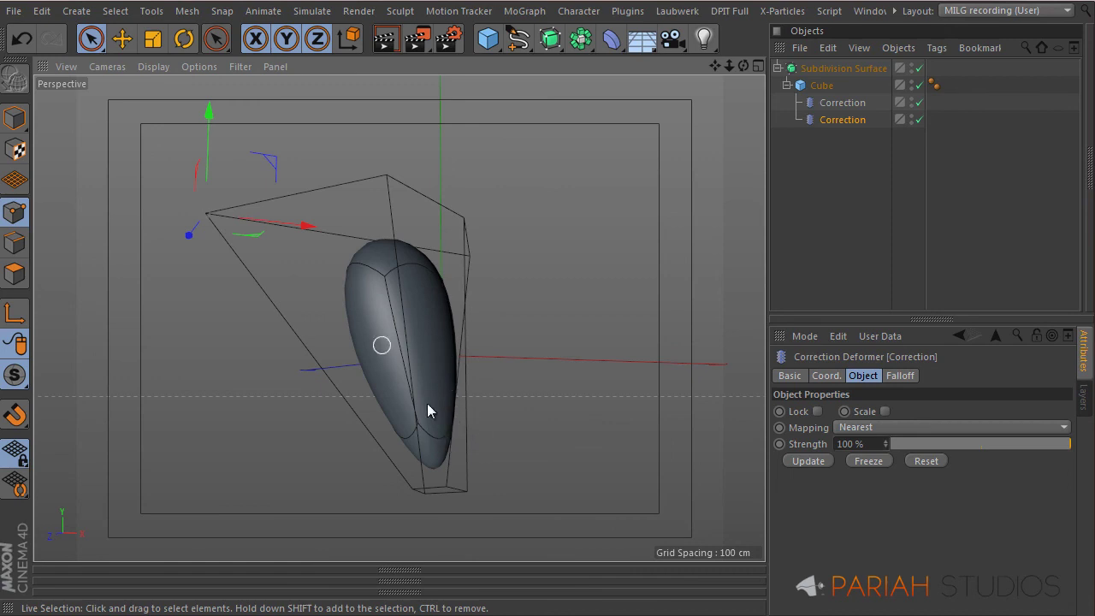